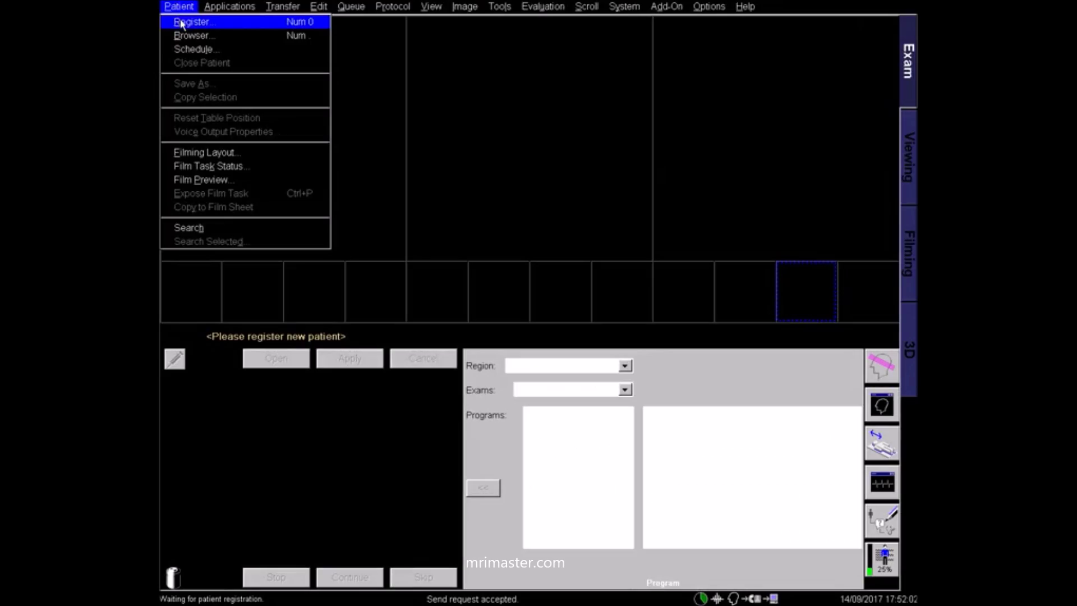
# - Open a new patient registration and enter the name, patient ID, date of birth, sex Male and weight 70 kg
pyautogui.click(183, 22)
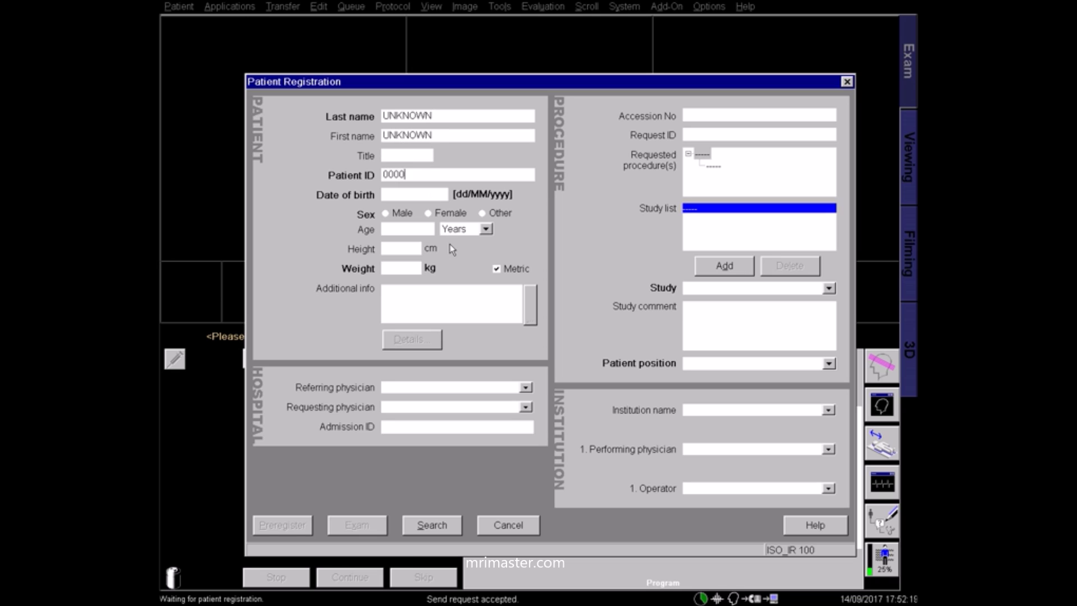
pyautogui.click(432, 191)
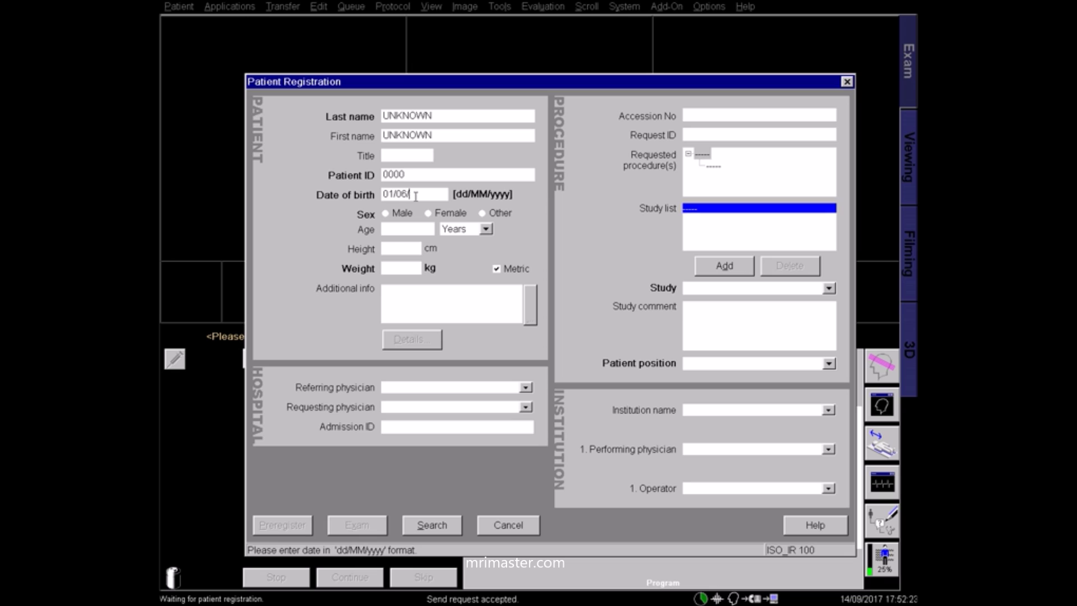
pyautogui.click(387, 215)
pyautogui.click(396, 266)
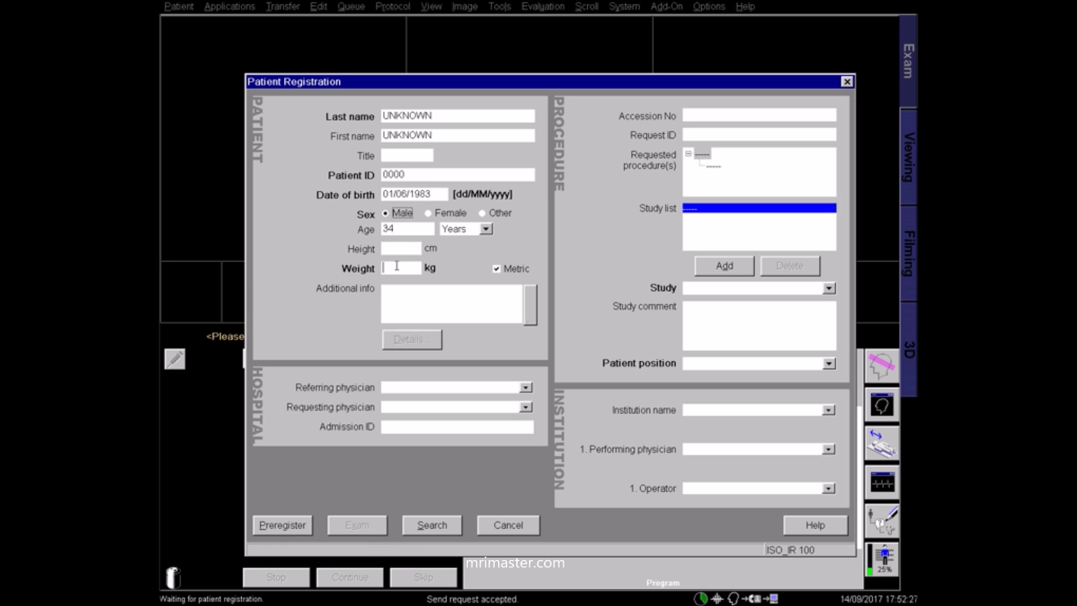
pyautogui.write('70.00')
# - Choose the study "rectal ca" from the RECTAL CA group for the registration
pyautogui.click(829, 288)
pyautogui.moveTo(830, 313); pyautogui.dragTo(832, 359)
pyautogui.scroll(-2, 831, 361)
pyautogui.click(690, 327)
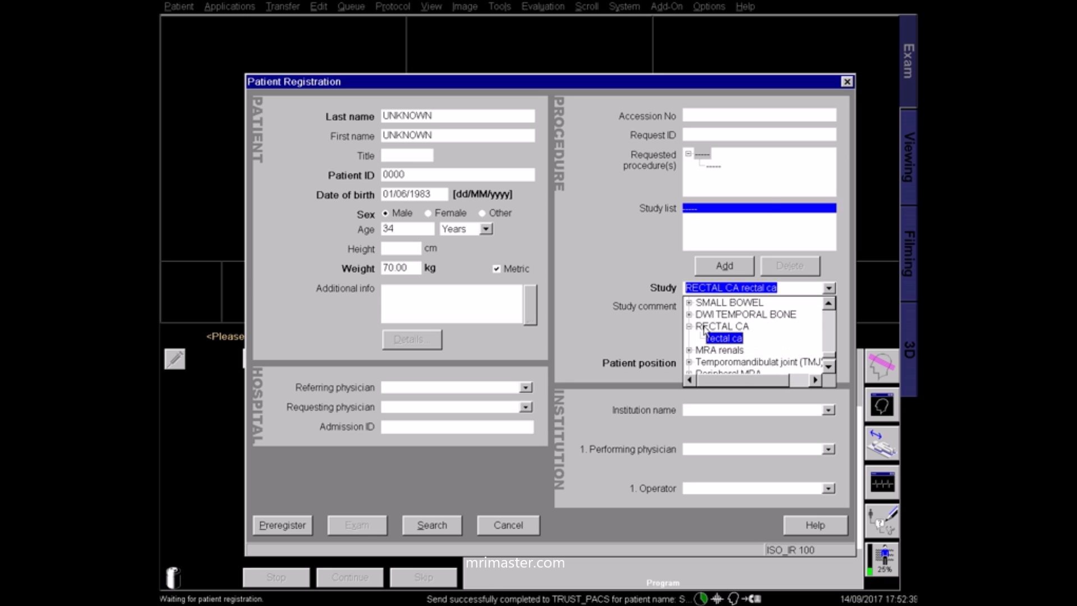
pyautogui.click(724, 338)
# - Set the patient position to Head First - Supine and confirm the registration to start the exam
pyautogui.click(829, 363)
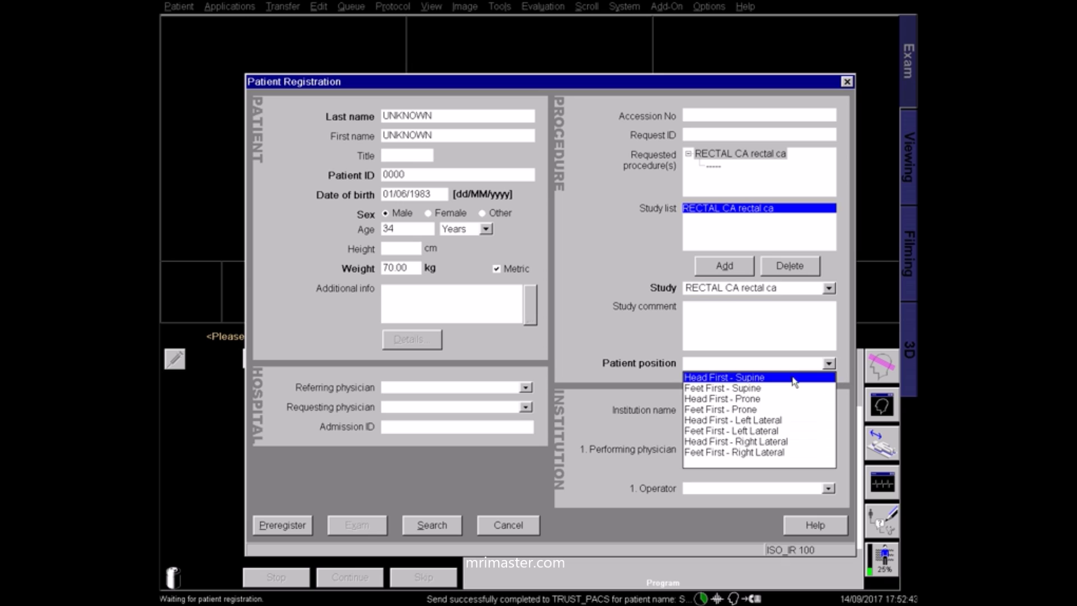
pyautogui.click(724, 375)
pyautogui.click(370, 527)
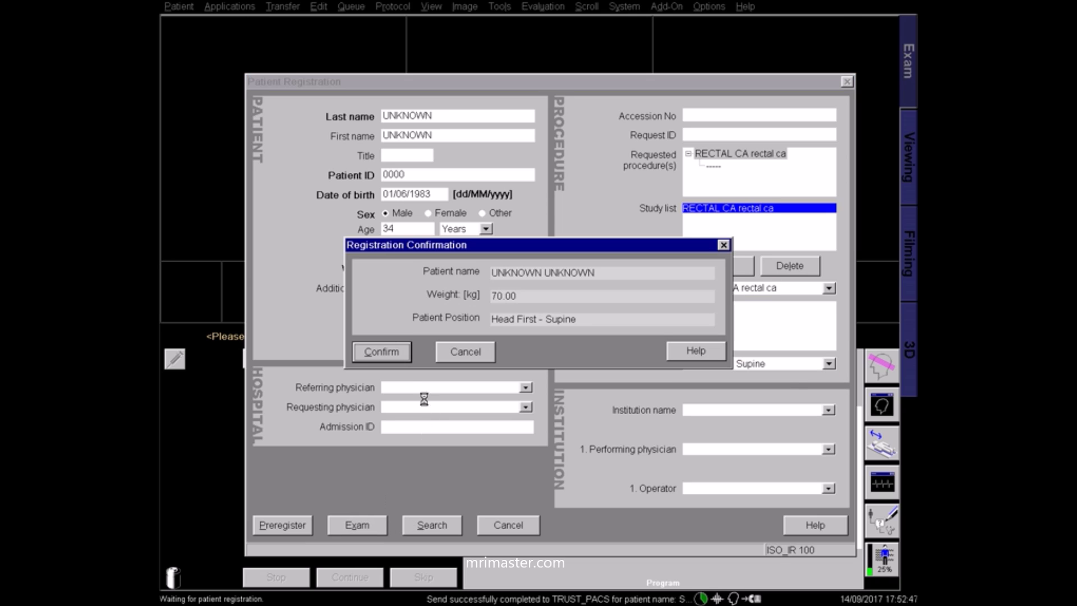
pyautogui.click(393, 357)
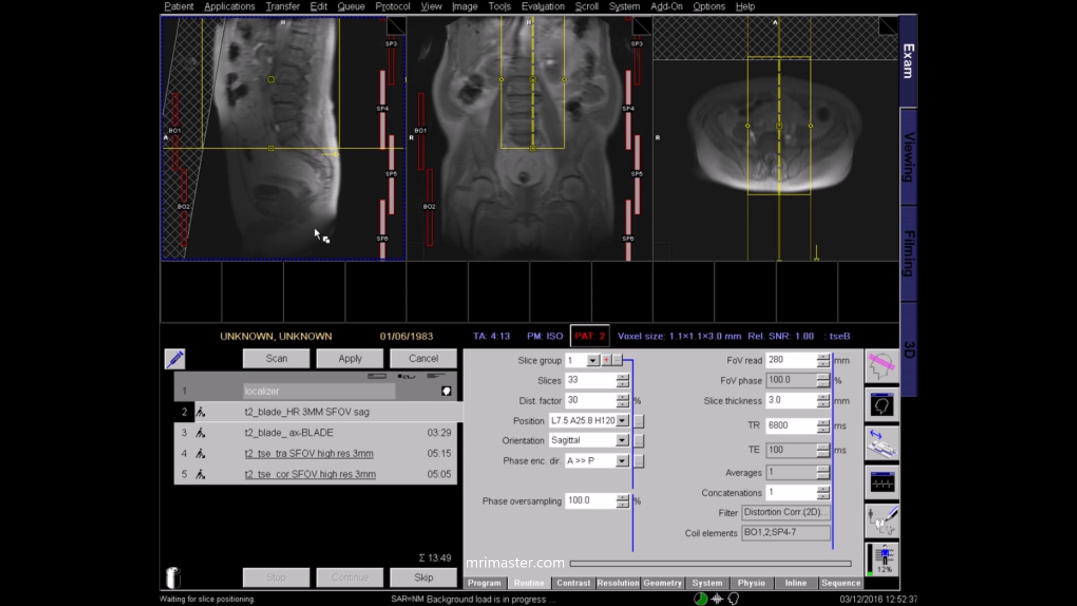
# - Move the sagittal slice block down over the pelvis in the sagittal localizer and activate the BO2 and BO1 coil elements beside it
pyautogui.moveTo(313, 233); pyautogui.dragTo(299, 250)
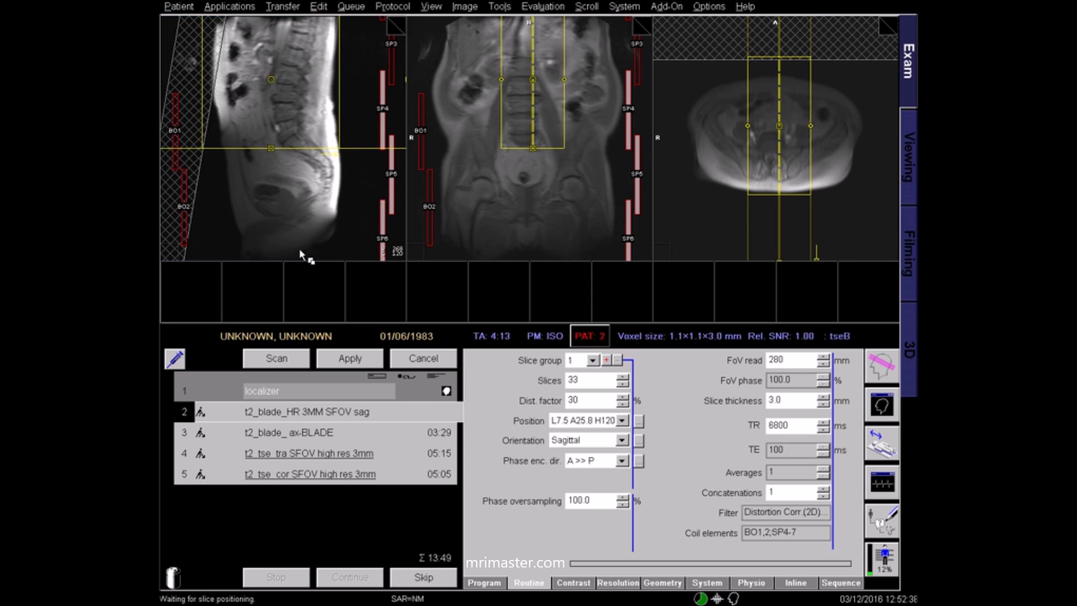
pyautogui.moveTo(269, 79); pyautogui.dragTo(279, 204)
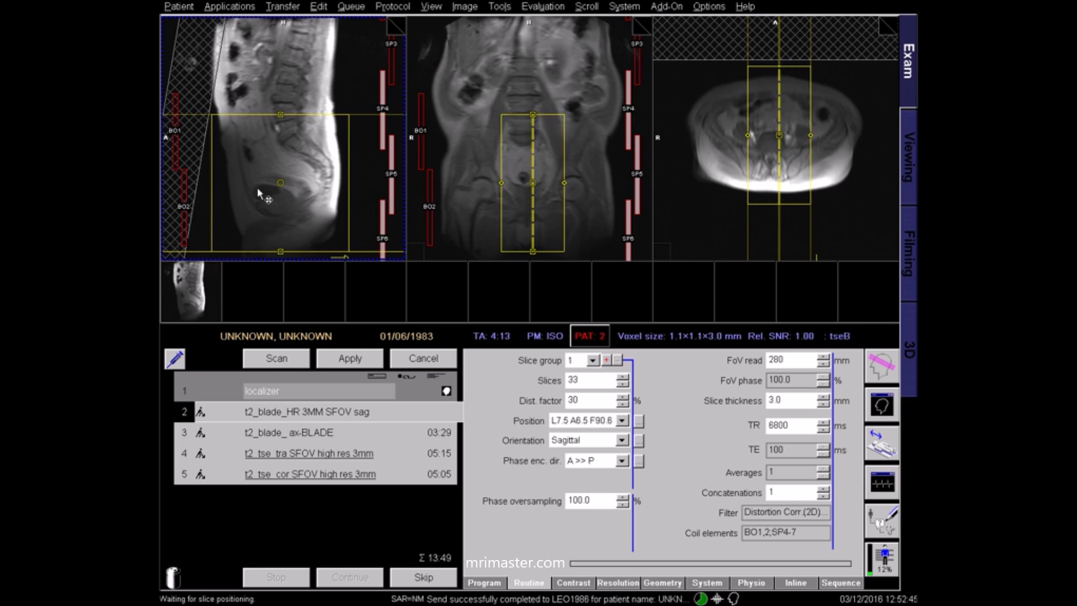
pyautogui.click(184, 205)
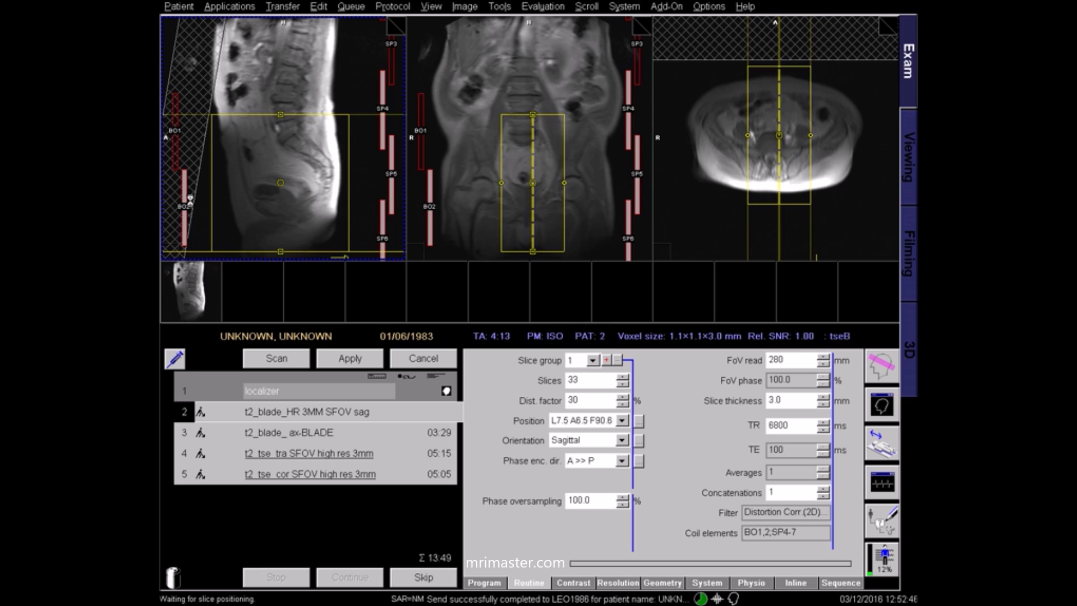
pyautogui.click(176, 142)
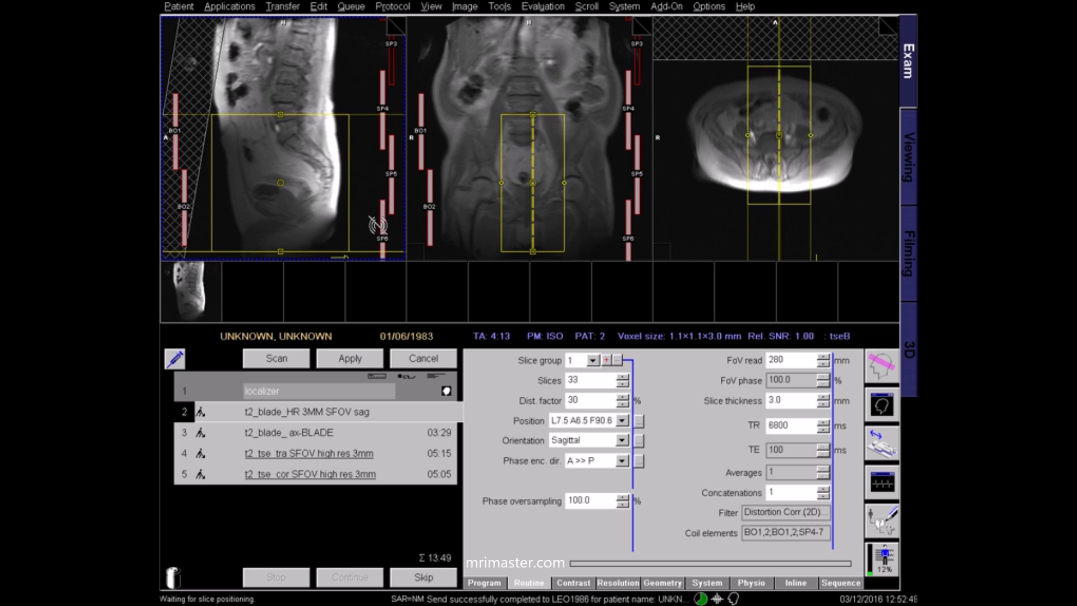
# - Move the saturation band back over the anterior abdominal wall in the sagittal localizer
pyautogui.click(189, 109)
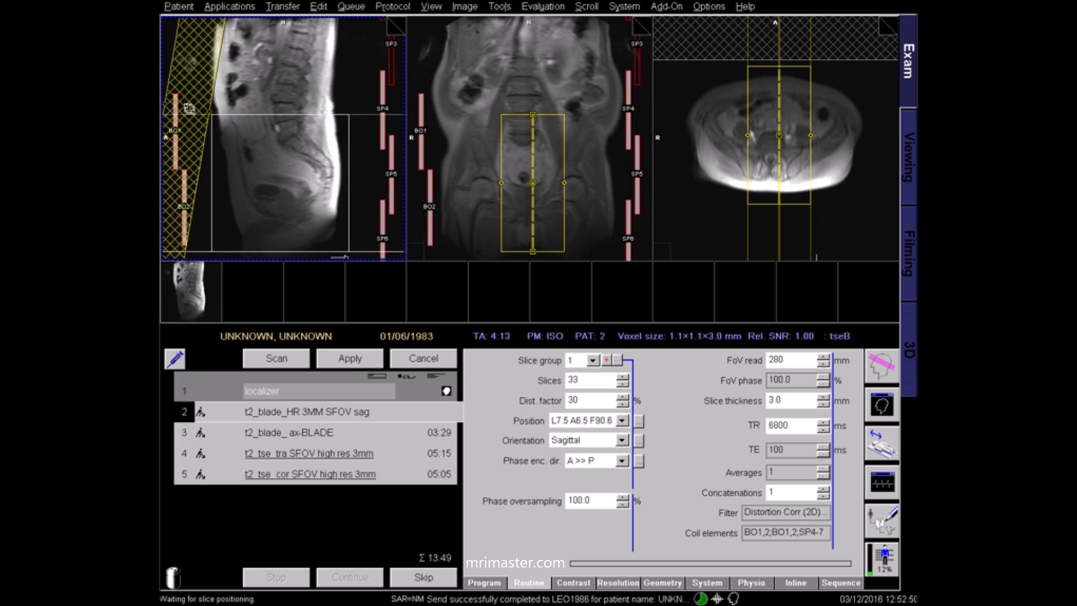
pyautogui.moveTo(189, 110); pyautogui.dragTo(223, 134)
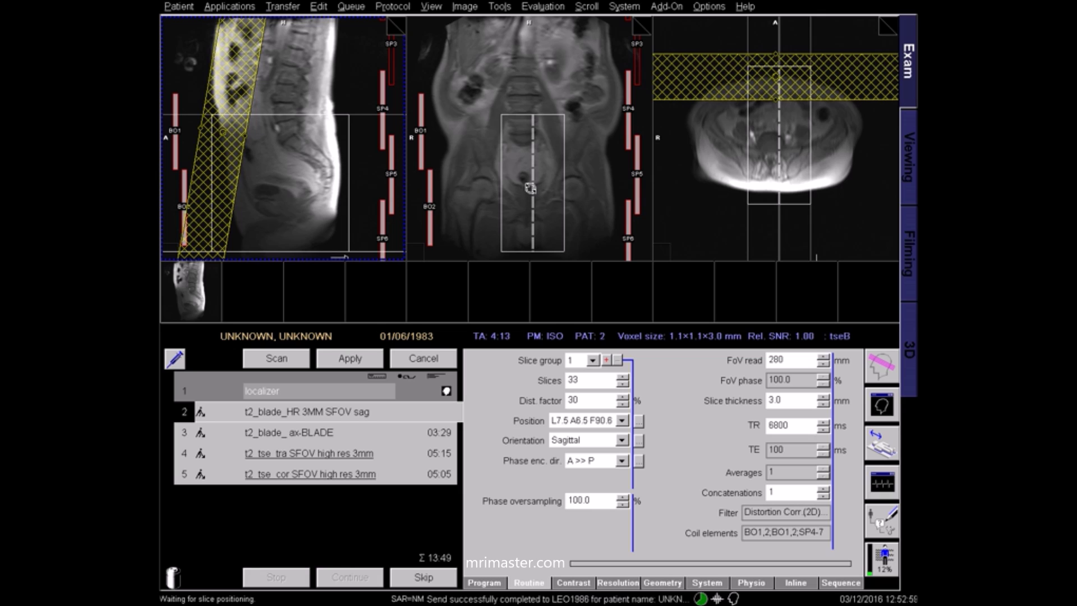
# - Centre the sagittal slice block on the midline in the coronal view, align its angle in the axial view, and apply t2_blade_HR 3MM SFOV sag
pyautogui.click(532, 189)
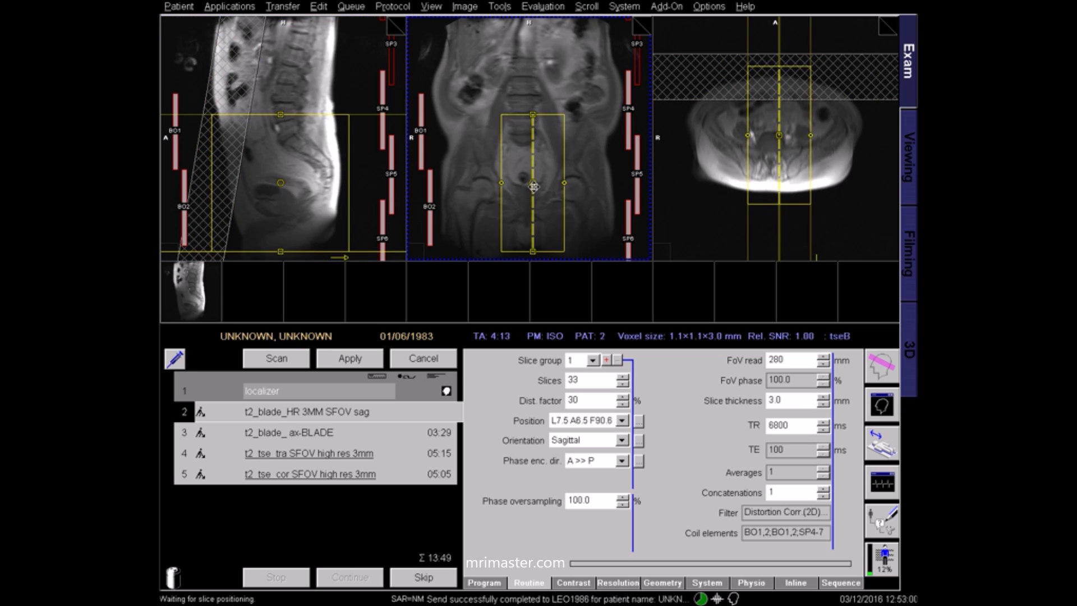
pyautogui.moveTo(533, 184); pyautogui.dragTo(527, 183)
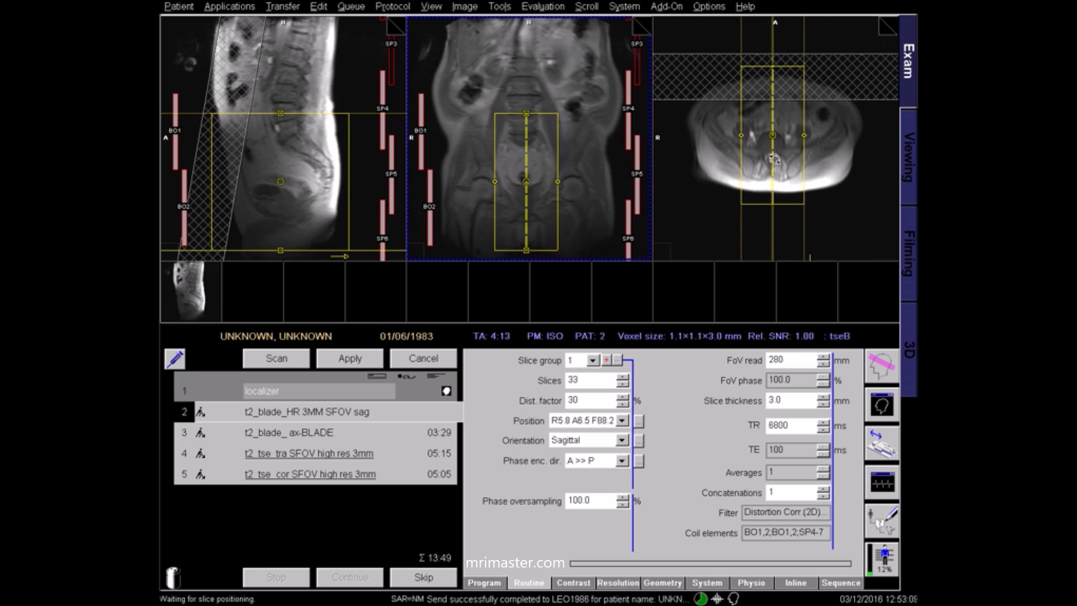
pyautogui.moveTo(773, 195); pyautogui.dragTo(774, 196)
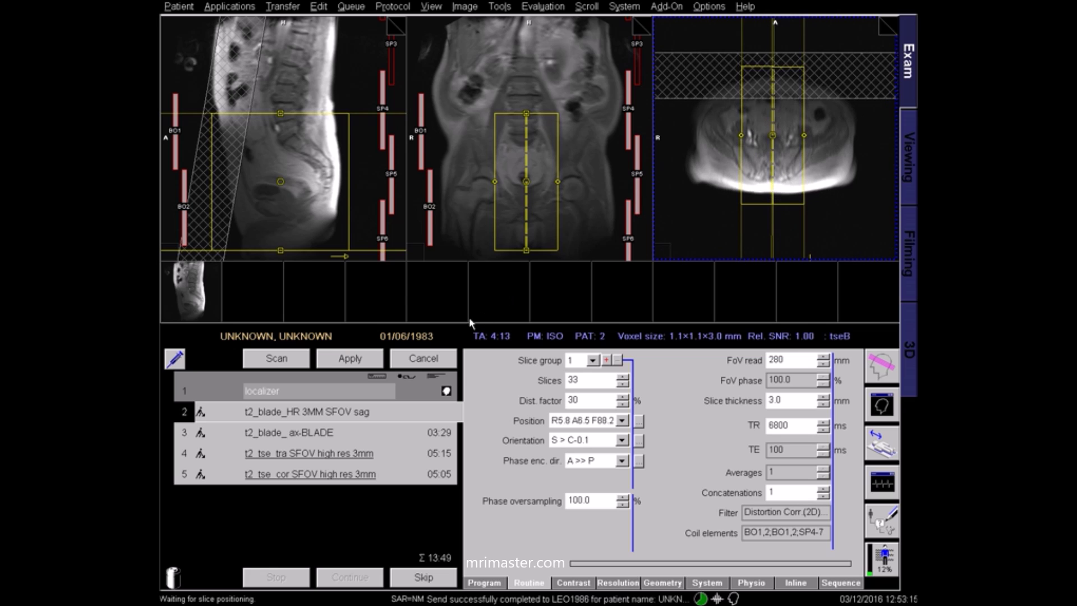
pyautogui.click(349, 359)
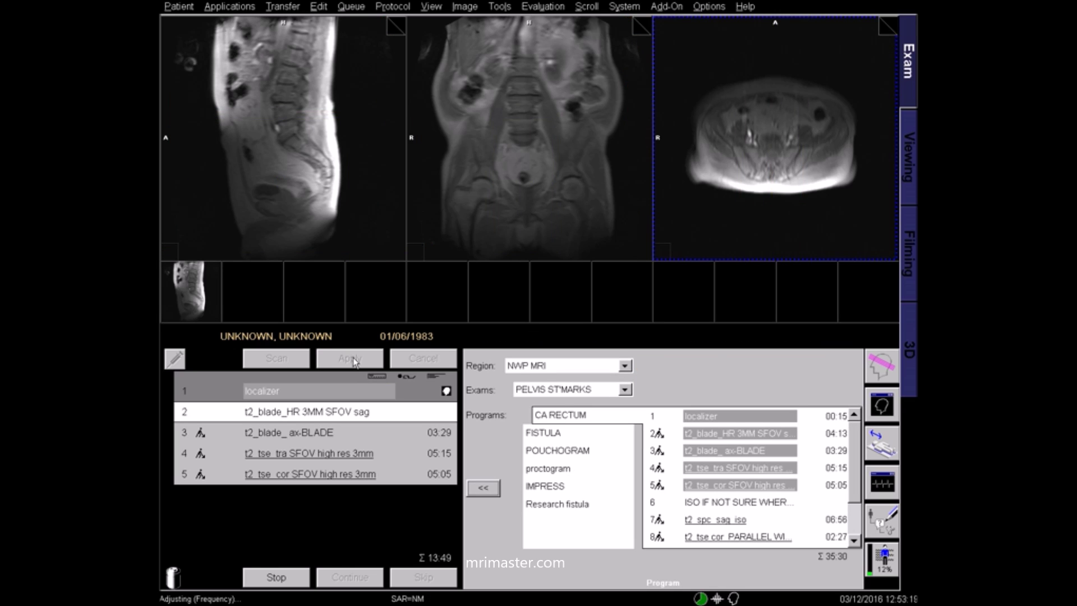
# - Position and straighten the t2_blade_ax-BLADE slice block over the pelvis, deactivate the upper BO2 coil element, and apply the sequence
pyautogui.click(341, 433)
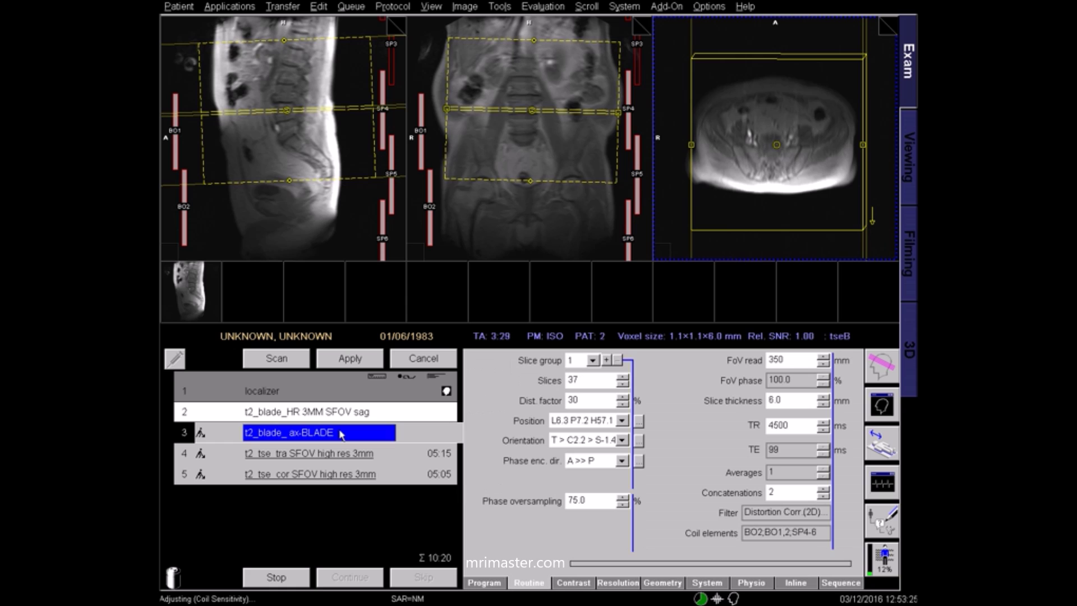
pyautogui.moveTo(285, 105); pyautogui.dragTo(284, 164)
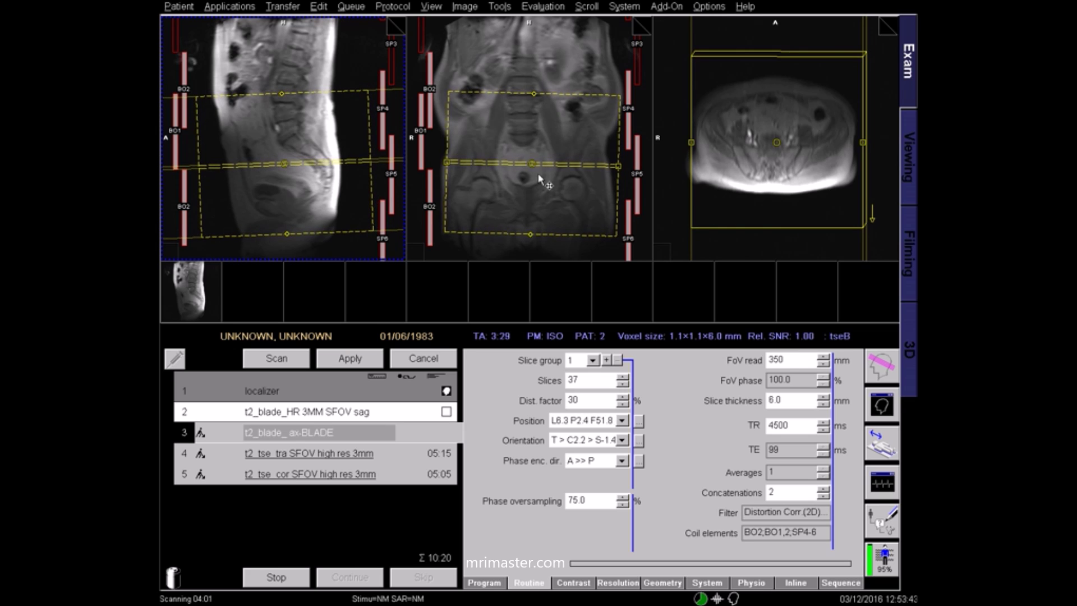
pyautogui.moveTo(530, 162); pyautogui.dragTo(526, 167)
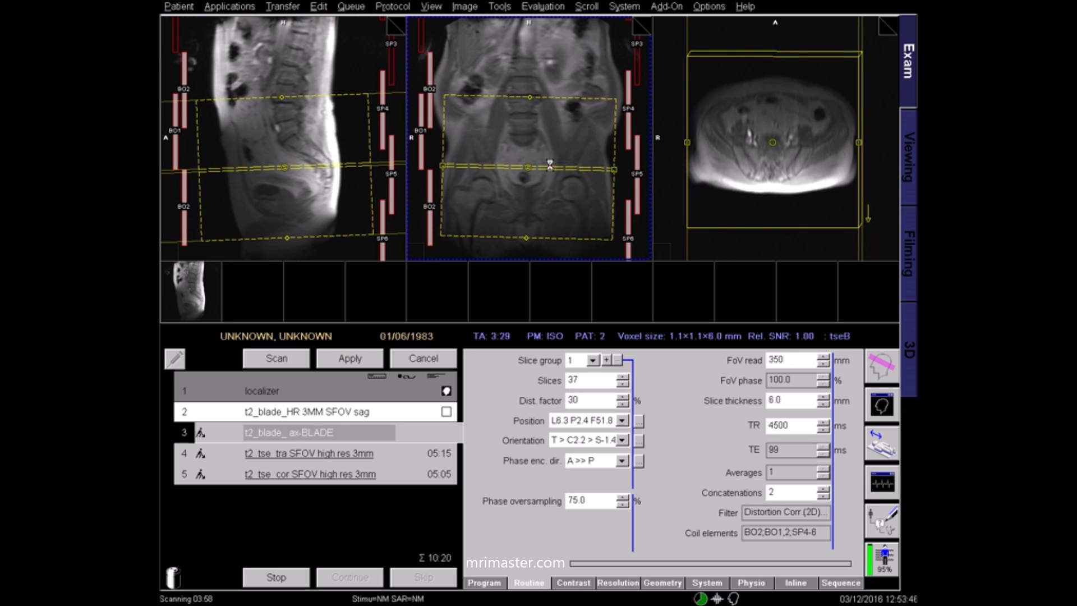
pyautogui.moveTo(606, 166); pyautogui.dragTo(604, 166)
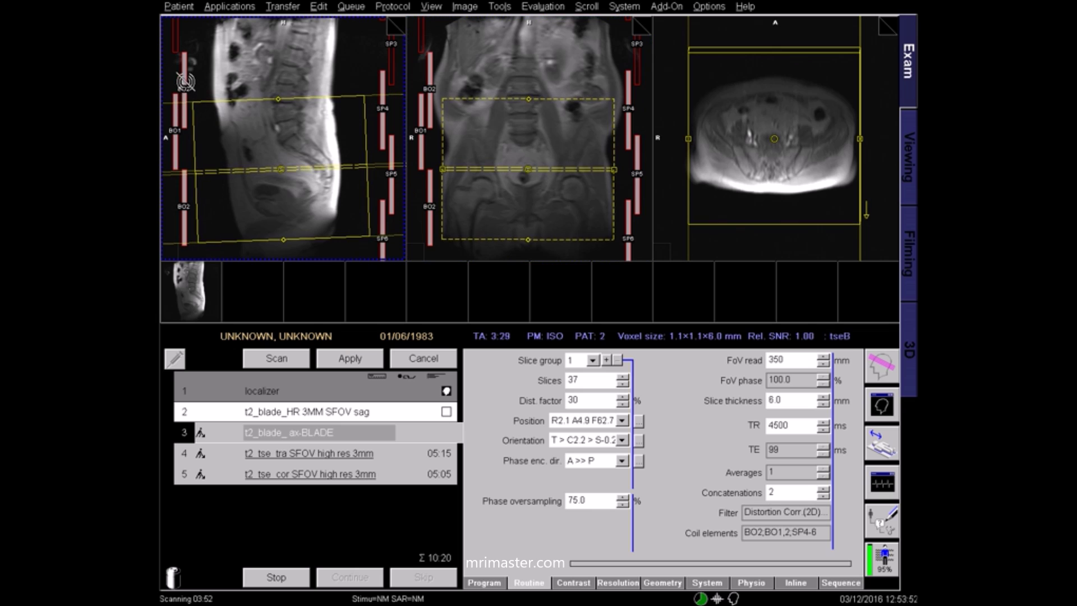
pyautogui.click(184, 75)
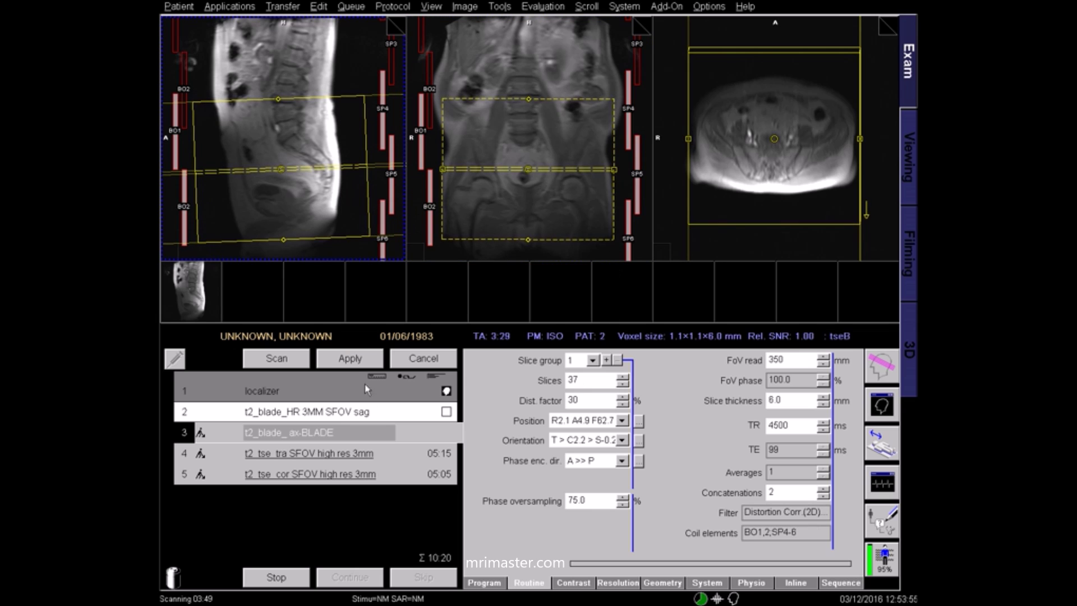
pyautogui.click(349, 364)
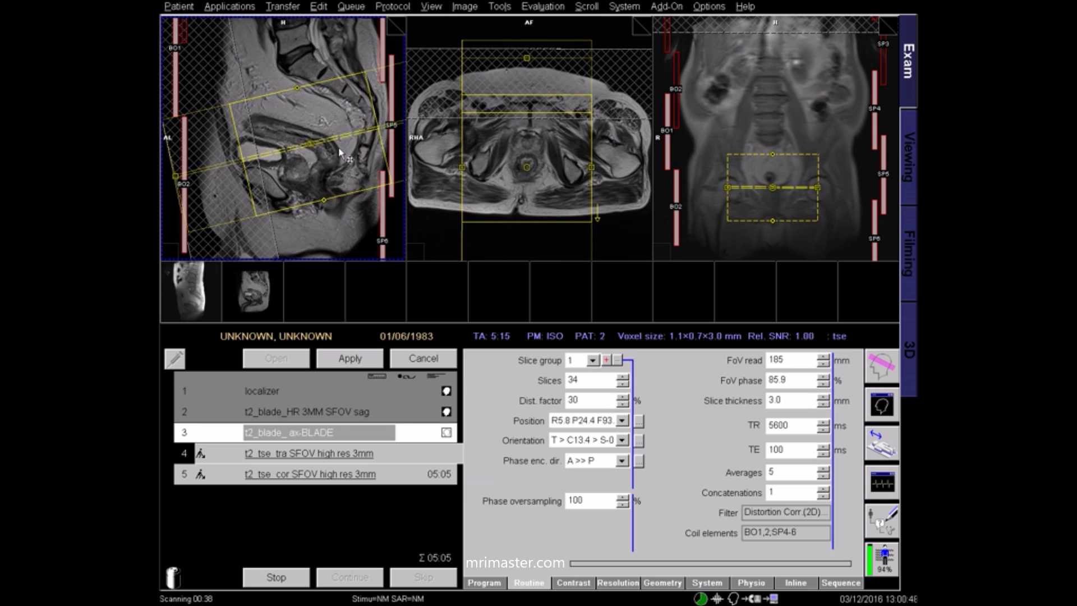
# - Check the sagittal slices and shift the transverse sequence's saturation band forward, off the anterior pelvis
pyautogui.scroll(-6, 251, 120)
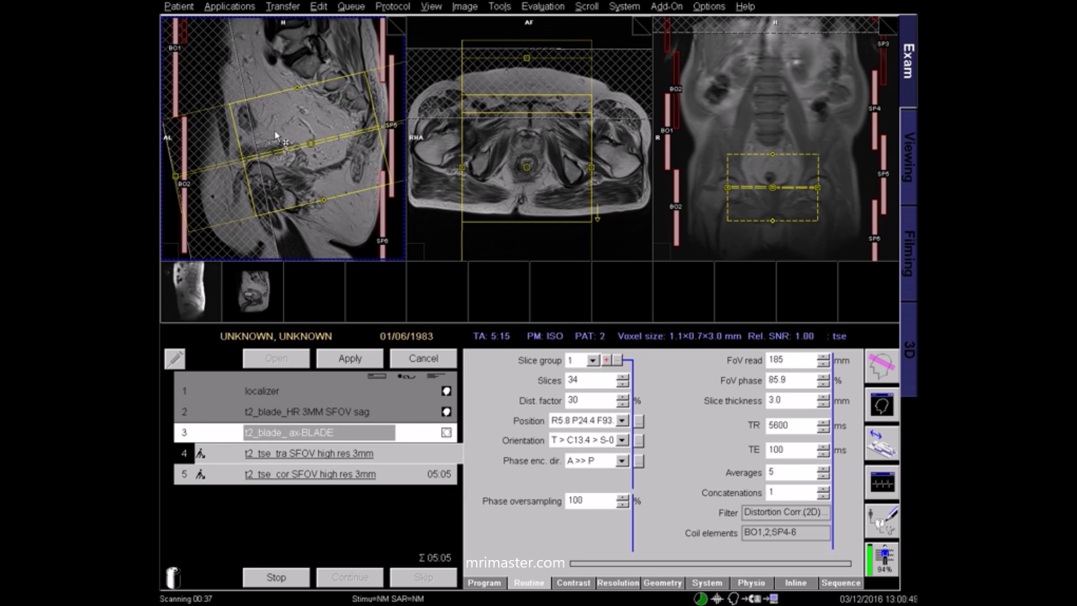
pyautogui.scroll(-8, 250, 119)
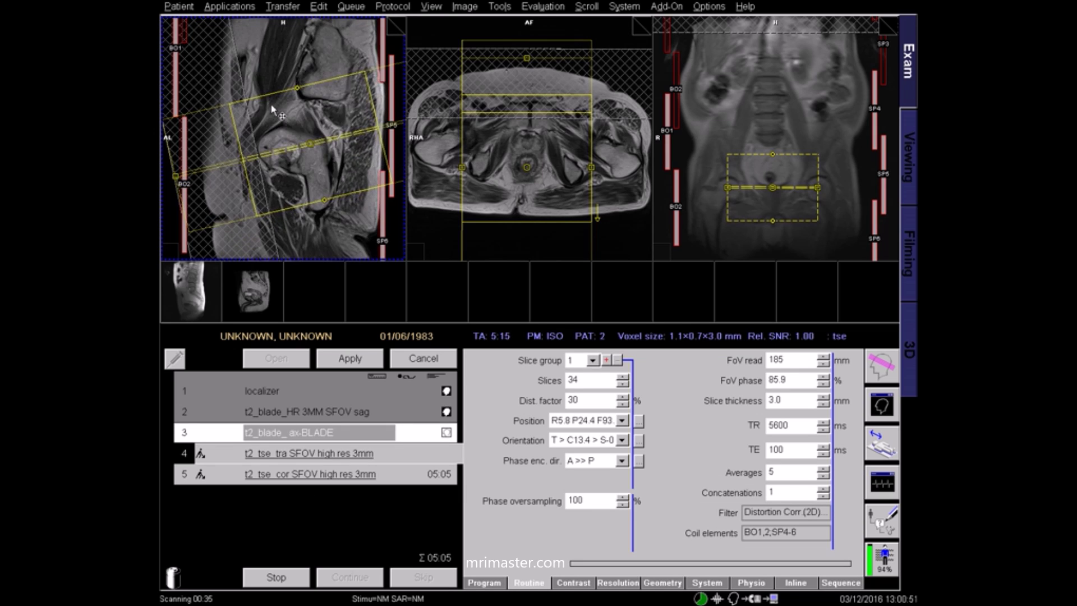
pyautogui.scroll(-8, 312, 119)
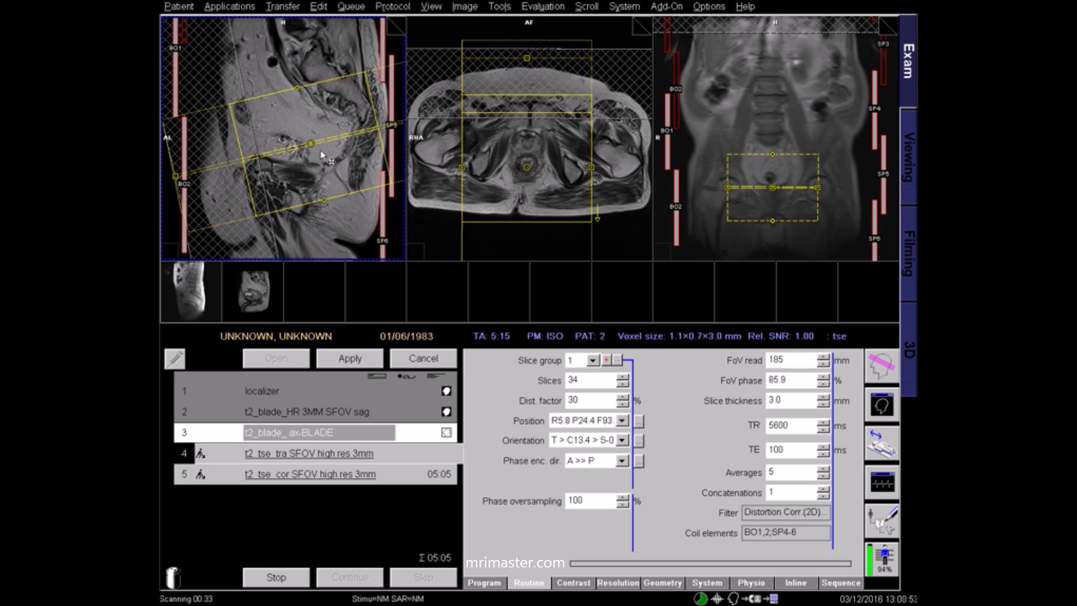
pyautogui.scroll(-6, 331, 157)
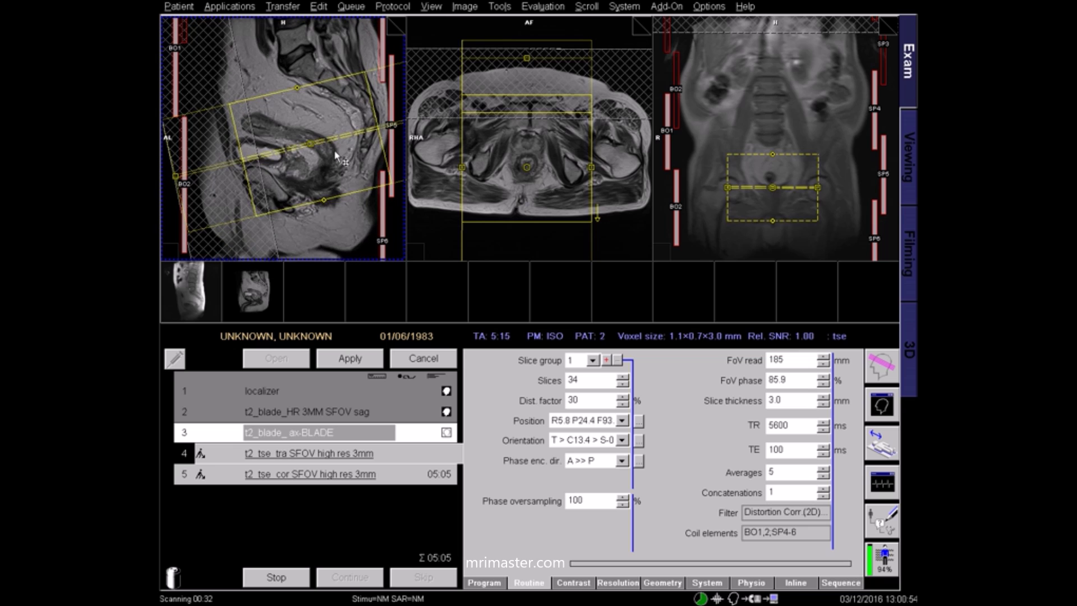
pyautogui.click(208, 130)
pyautogui.moveTo(209, 130)
pyautogui.mouseDown()
pyautogui.moveTo(195, 129)
pyautogui.moveTo(202, 99)
pyautogui.moveTo(183, 110)
pyautogui.mouseUp()
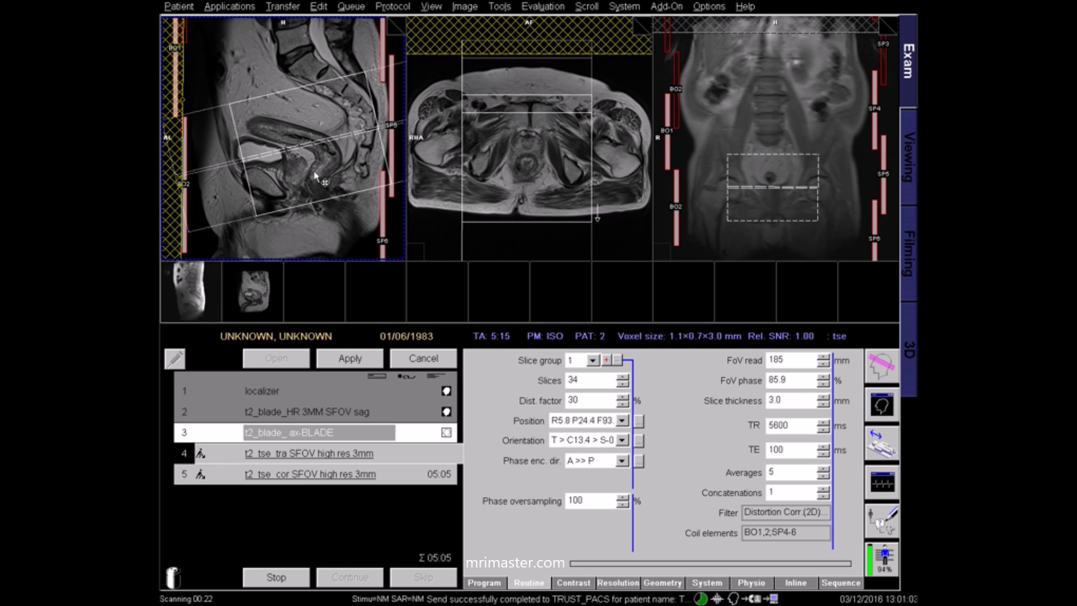
# - Tilt the high-resolution transverse slice block to T > C-18.7 in the sagittal view and shift it anteriorly over the pelvis
pyautogui.moveTo(342, 138); pyautogui.dragTo(273, 130)
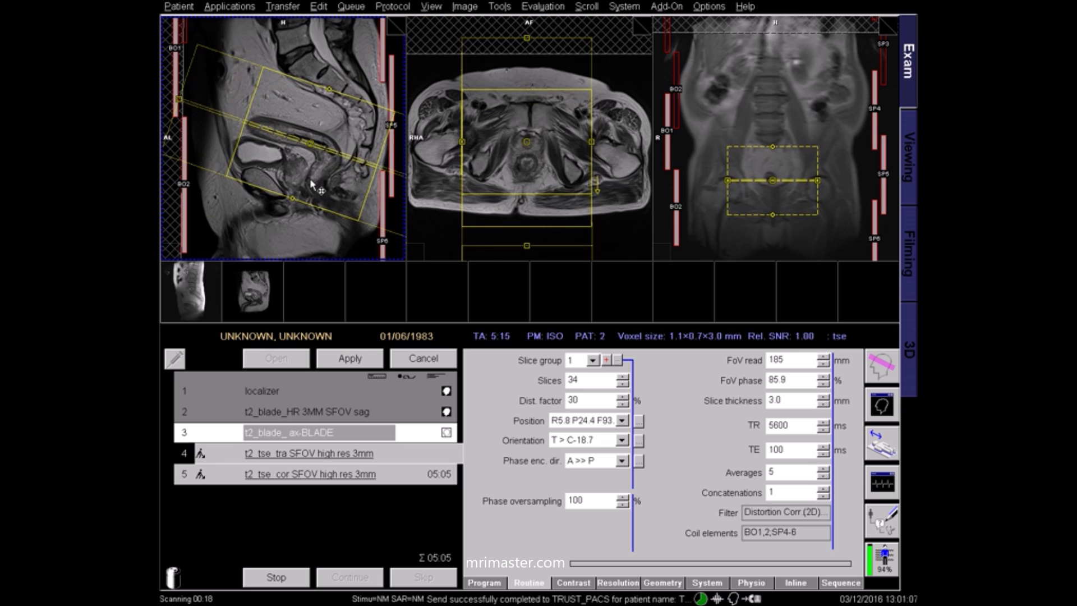
pyautogui.moveTo(322, 156); pyautogui.dragTo(278, 128)
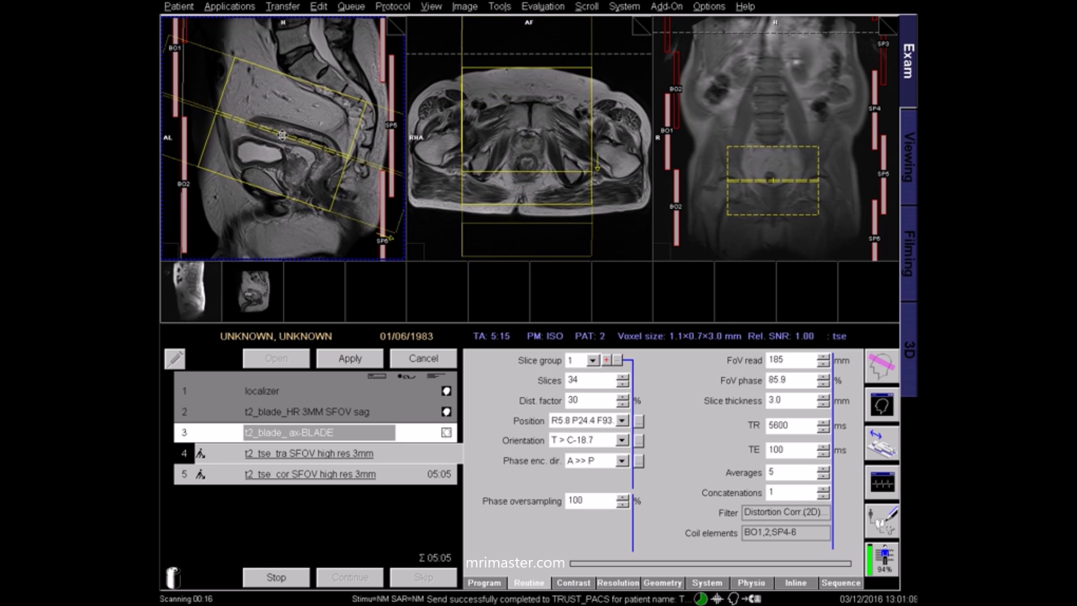
pyautogui.moveTo(282, 135); pyautogui.dragTo(284, 136)
# - Check the block's coverage across the sagittal slices and set the transverse sequence's FoV phase to 100%
pyautogui.scroll(-8, 267, 147)
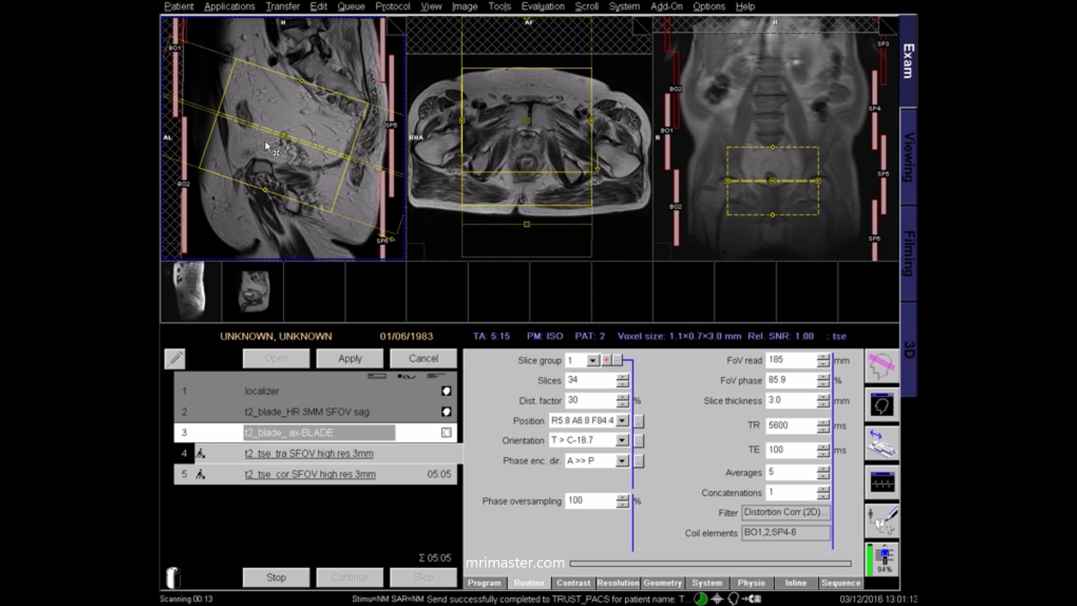
pyautogui.scroll(-3, 266, 147)
pyautogui.scroll(6, 267, 147)
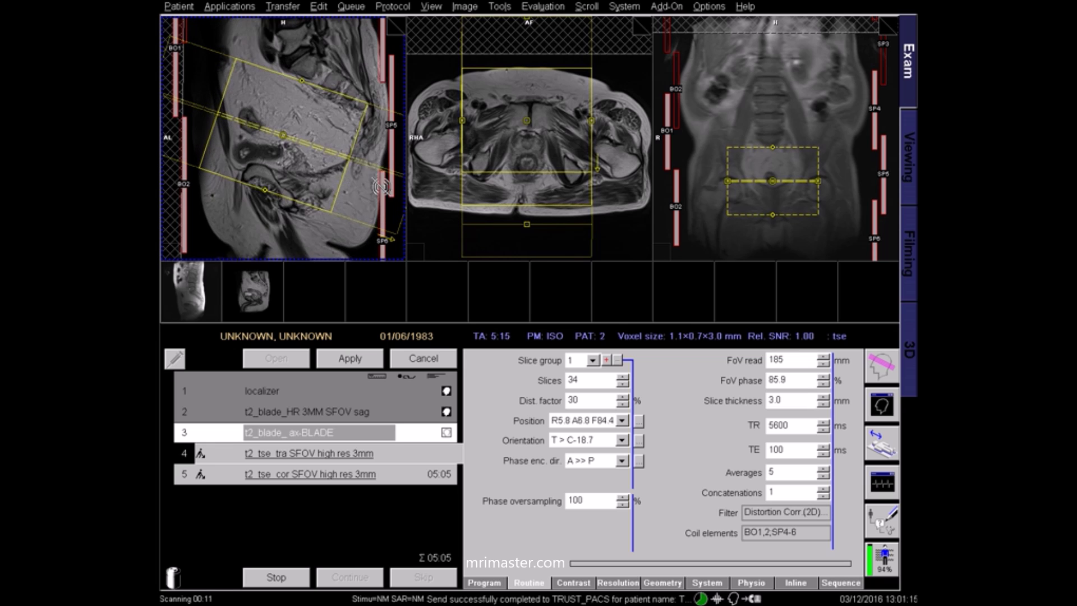
pyautogui.scroll(-2, 380, 186)
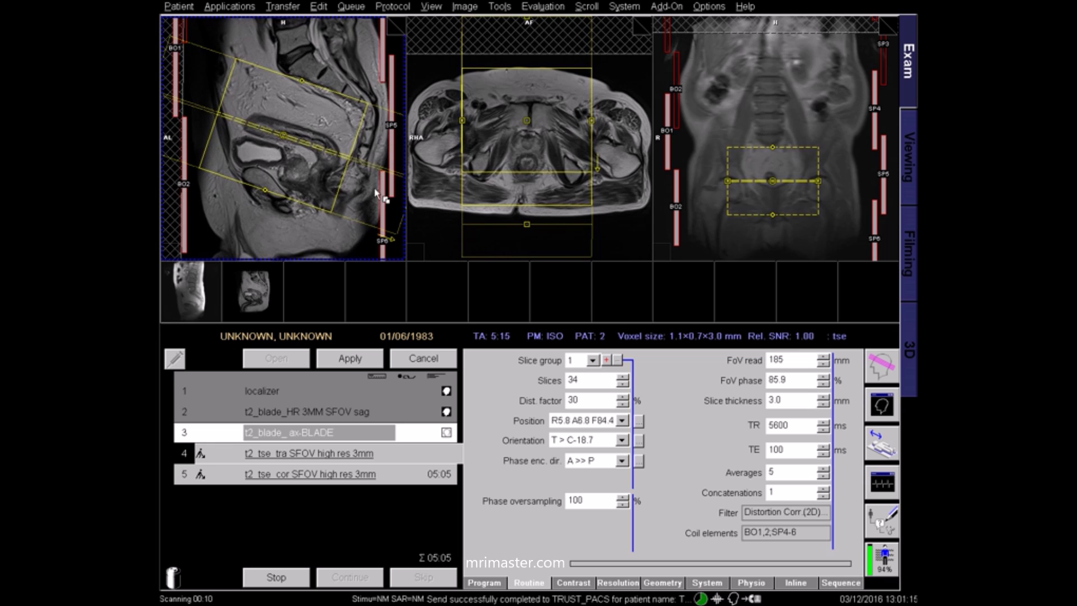
pyautogui.click(807, 385)
pyautogui.write('1')
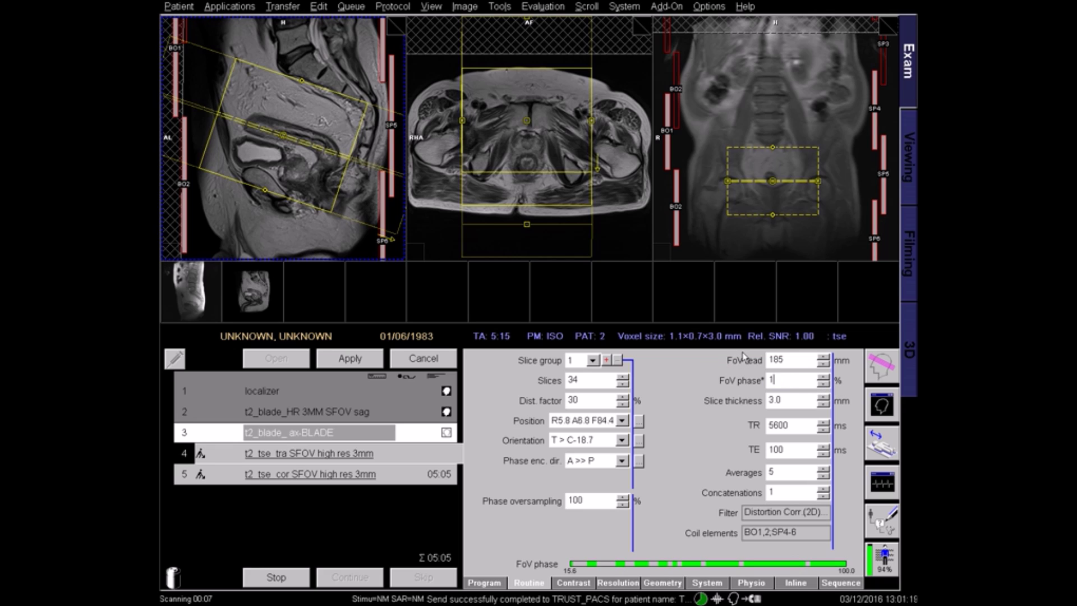
pyautogui.write('00')
pyautogui.press('Return')
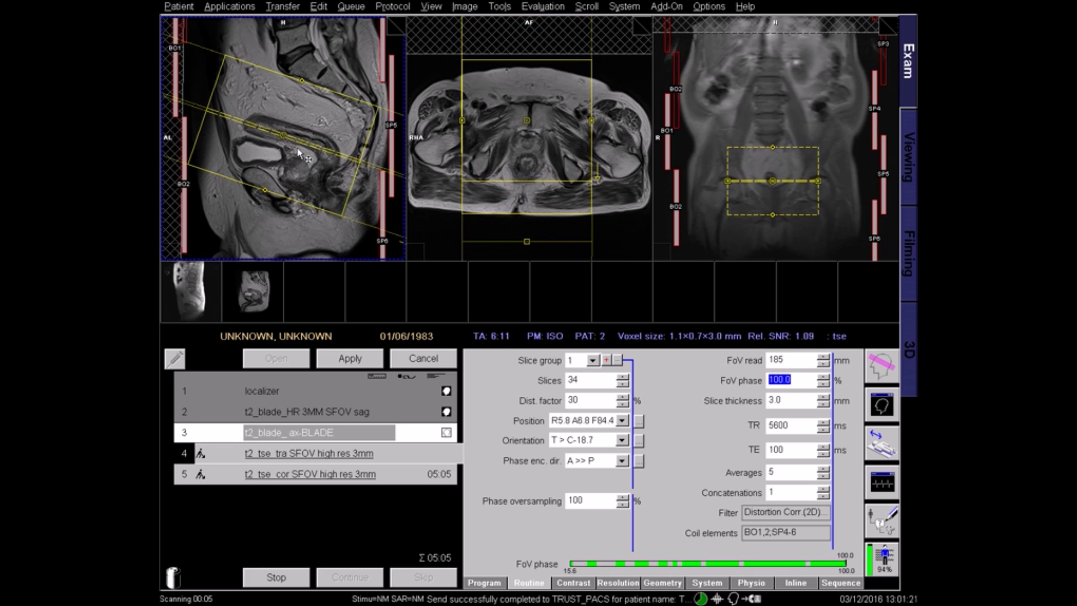
# - Shift the high-resolution transverse slice block slightly posteriorly and check its coverage from side to side through the sagittal slices
pyautogui.moveTo(285, 136); pyautogui.dragTo(288, 135)
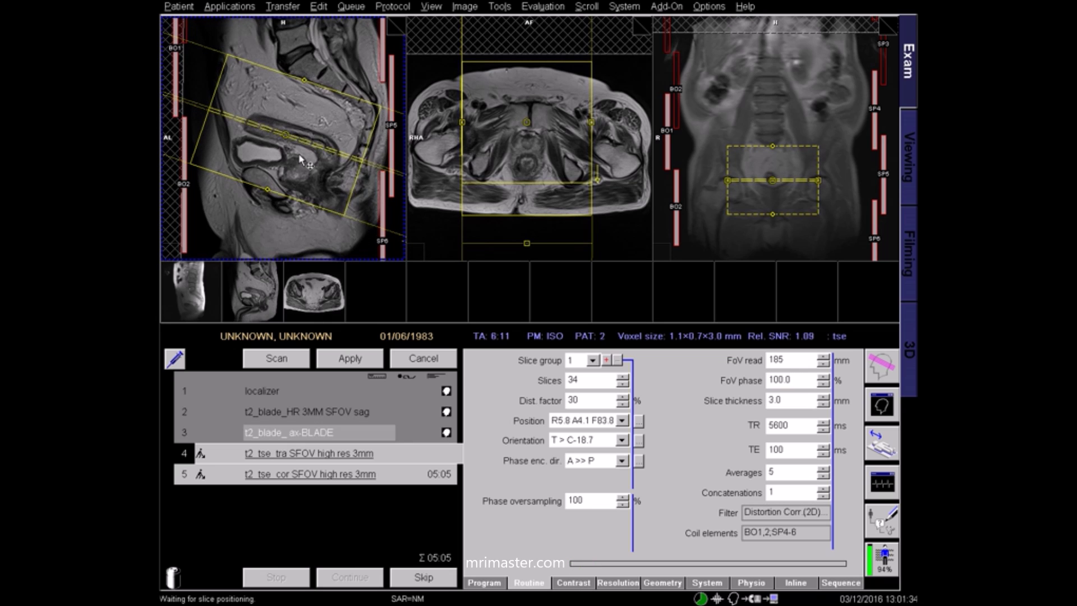
pyautogui.scroll(-8, 299, 155)
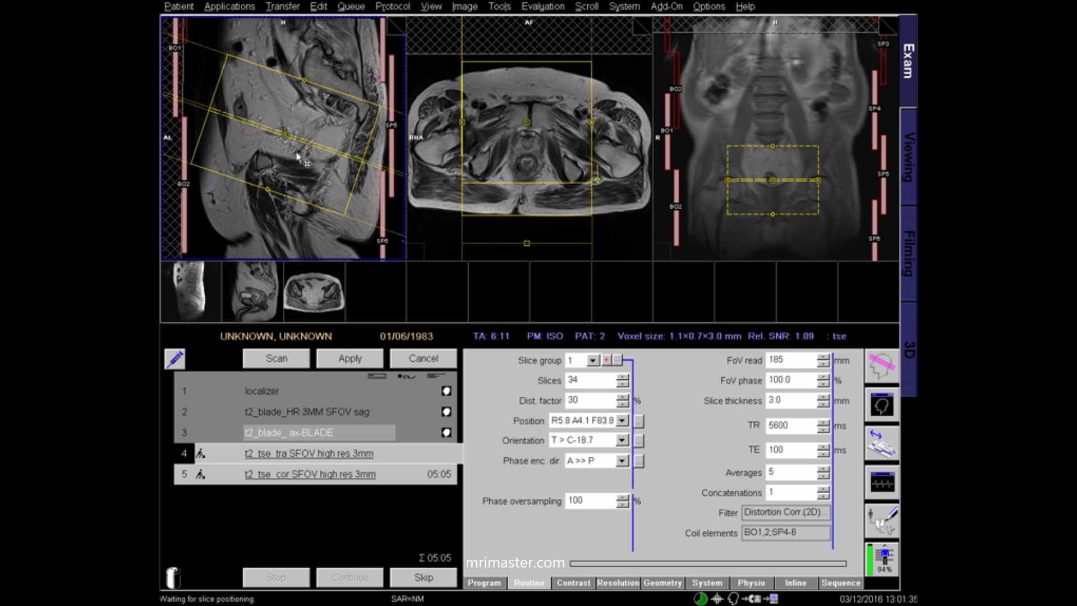
pyautogui.scroll(8, 298, 158)
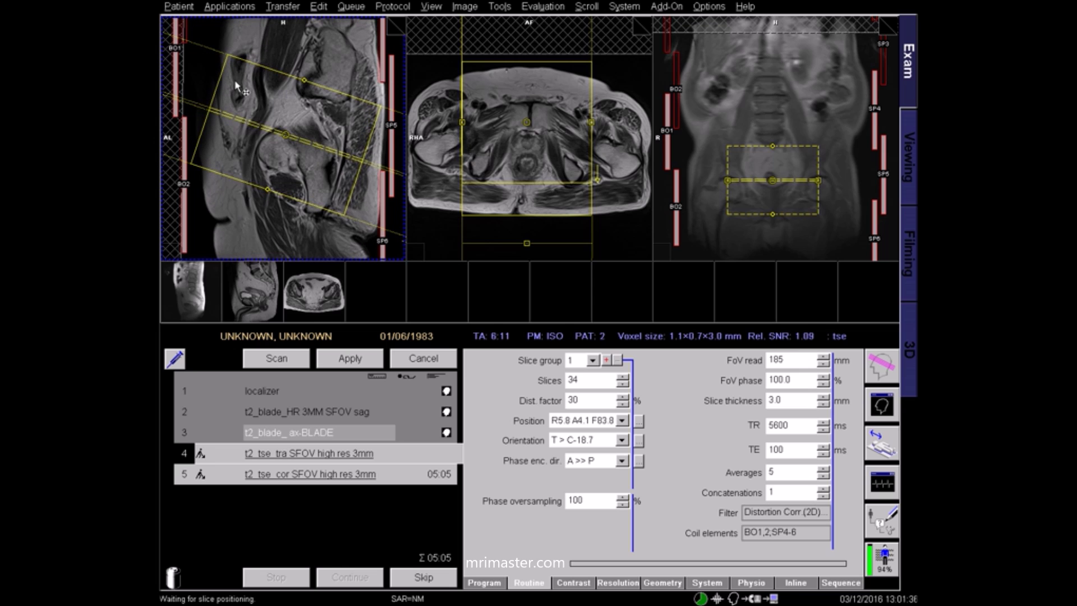
pyautogui.scroll(-8, 236, 85)
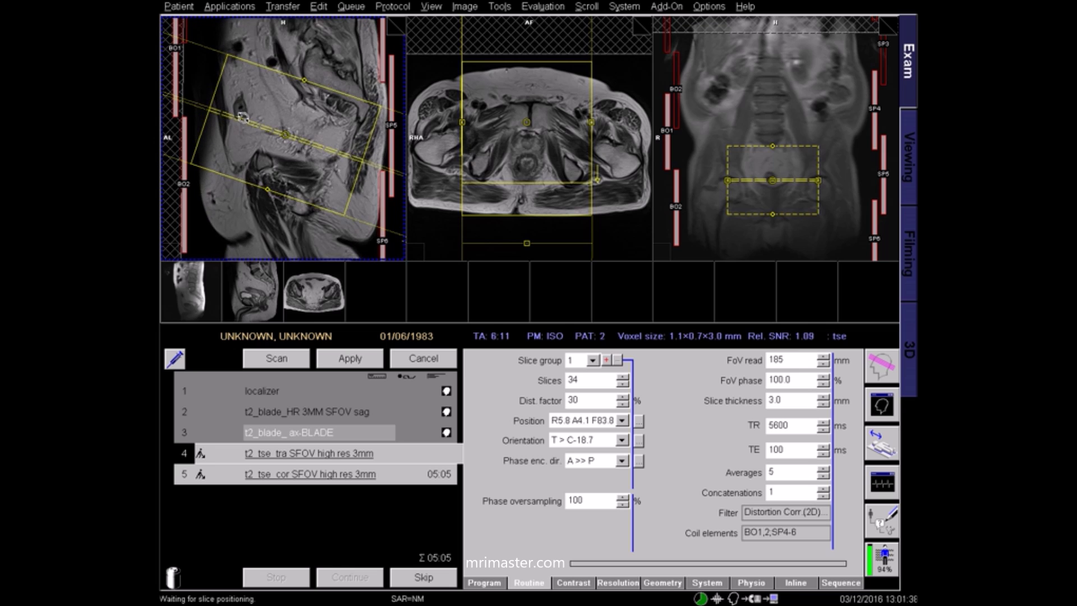
pyautogui.scroll(5, 258, 131)
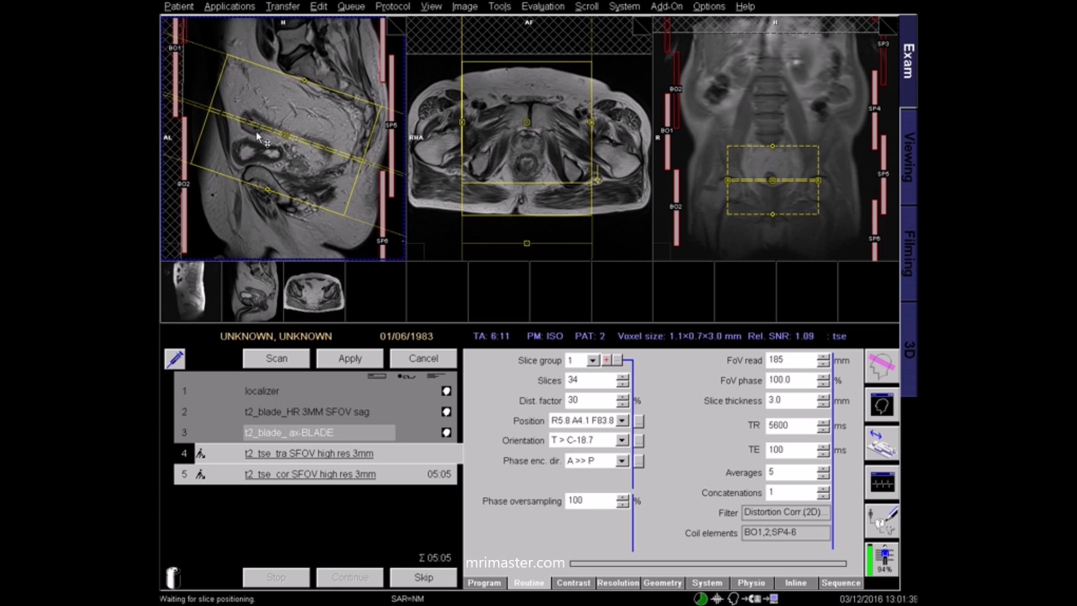
pyautogui.scroll(3, 320, 169)
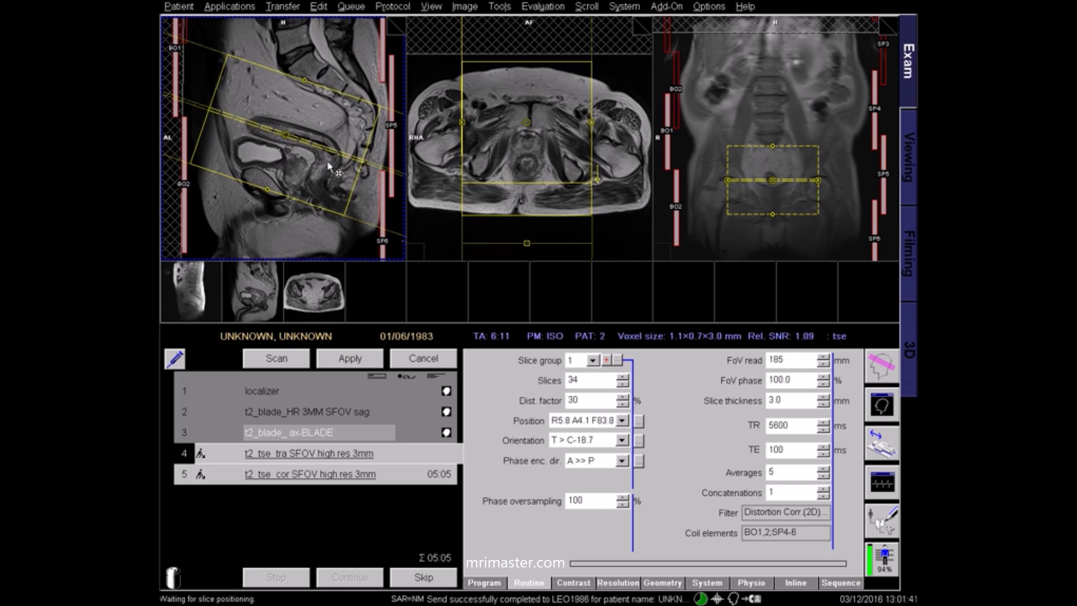
pyautogui.scroll(2, 317, 190)
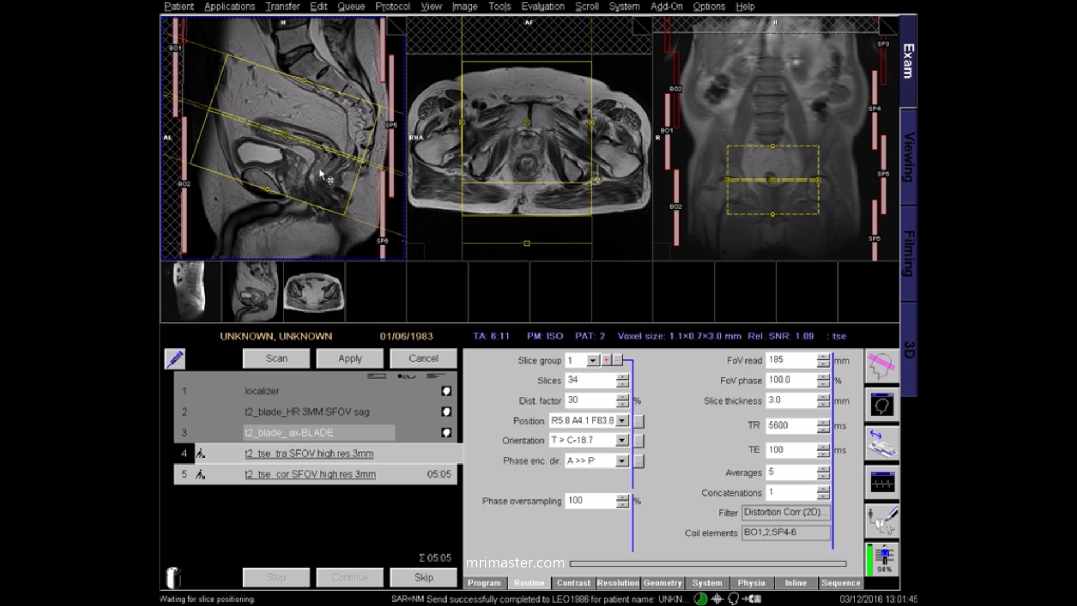
# - Tilt and reposition the transverse sequence's saturation band so it follows the anterior abdominal wall in the sagittal view
pyautogui.moveTo(251, 245); pyautogui.dragTo(291, 276)
pyautogui.moveTo(197, 83); pyautogui.dragTo(218, 83)
pyautogui.moveTo(183, 136); pyautogui.dragTo(201, 112)
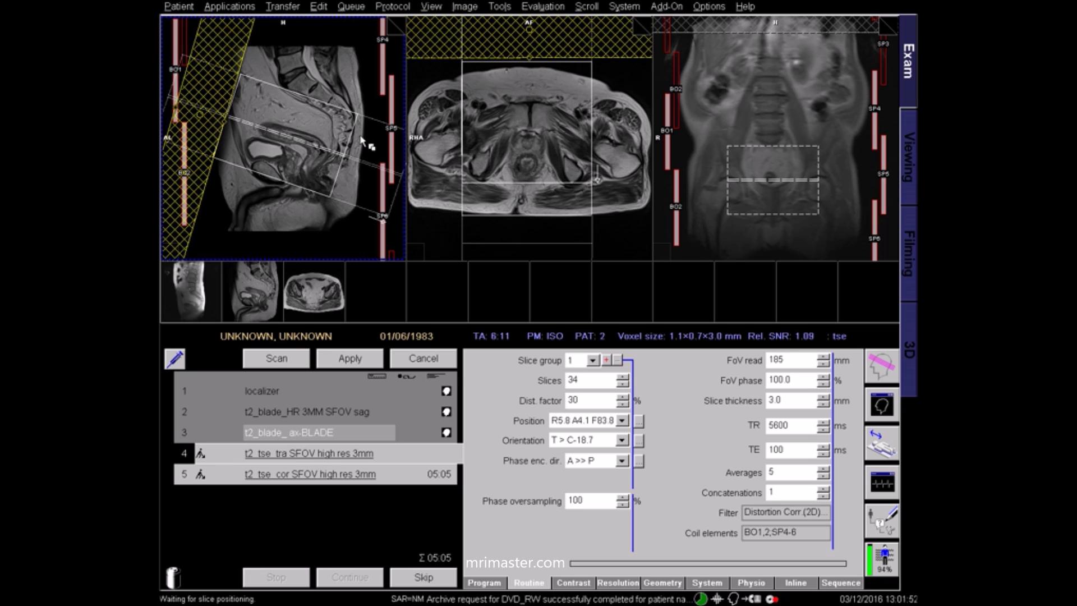
# - Centre the transverse slice block on the midline in the axial and coronal views, and apply the t2_tse_tra SFOV high res 3mm sequence
pyautogui.click(585, 144)
pyautogui.moveTo(528, 124); pyautogui.dragTo(529, 122)
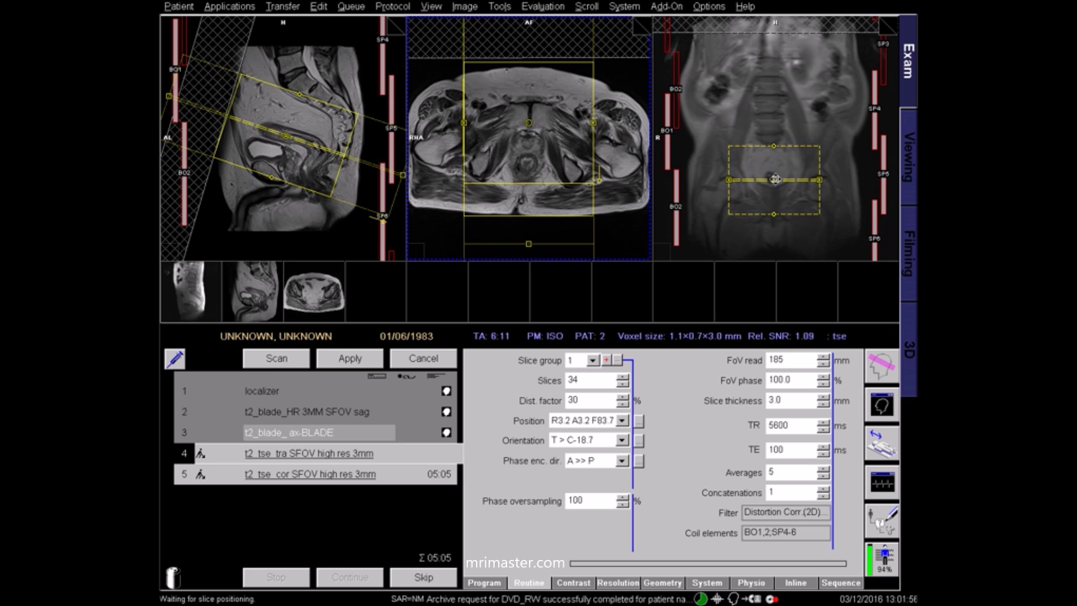
pyautogui.moveTo(775, 180); pyautogui.dragTo(774, 179)
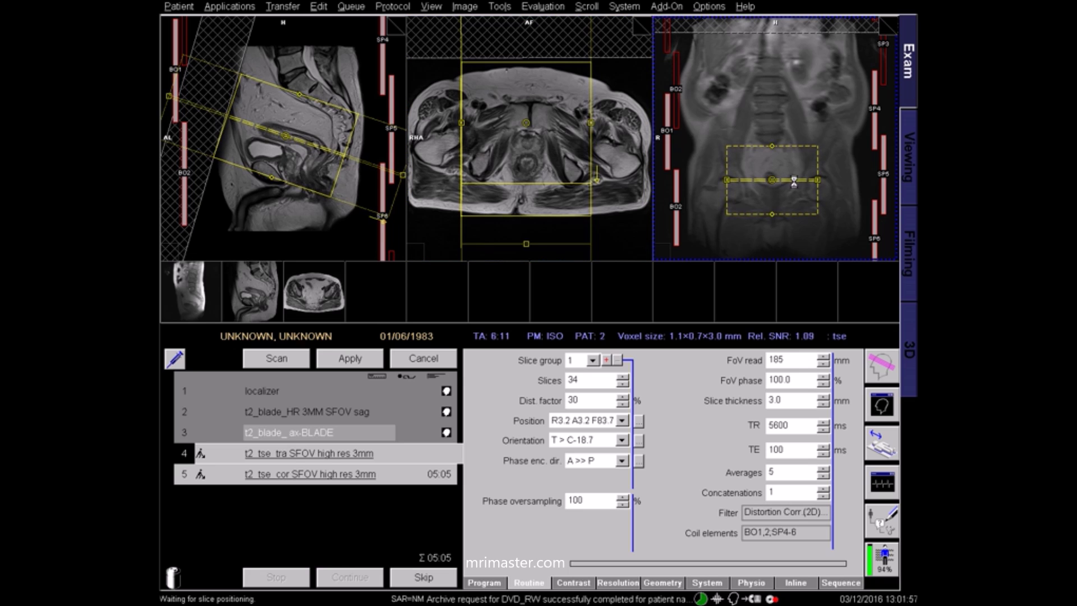
pyautogui.click(348, 362)
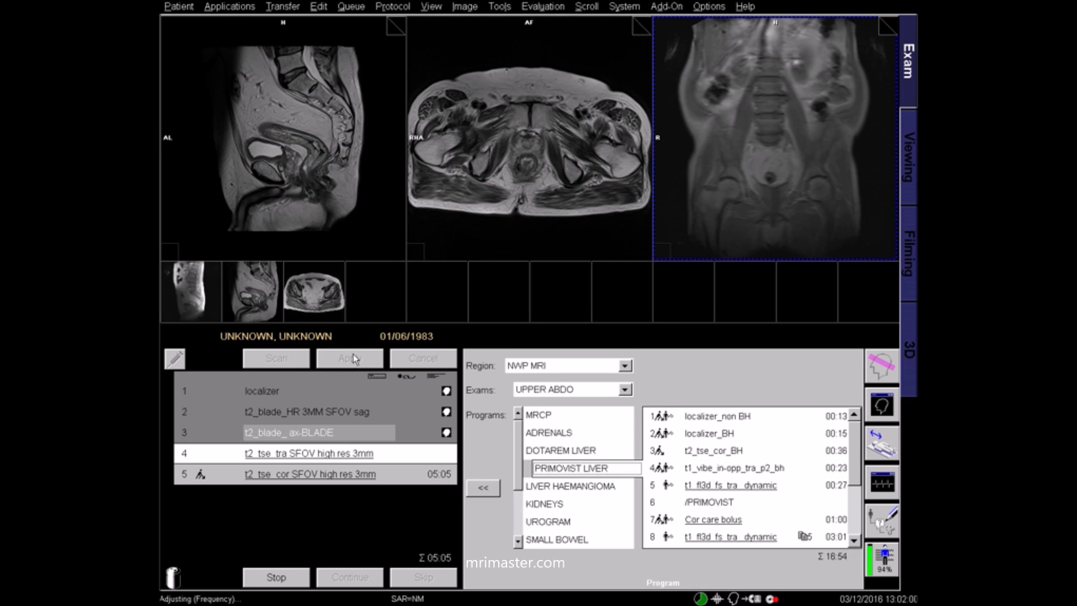
# - Open the t2_tse_cor SFOV high res 3mm sequence and set its active coil elements to BO1 and SP5,6
pyautogui.click(326, 474)
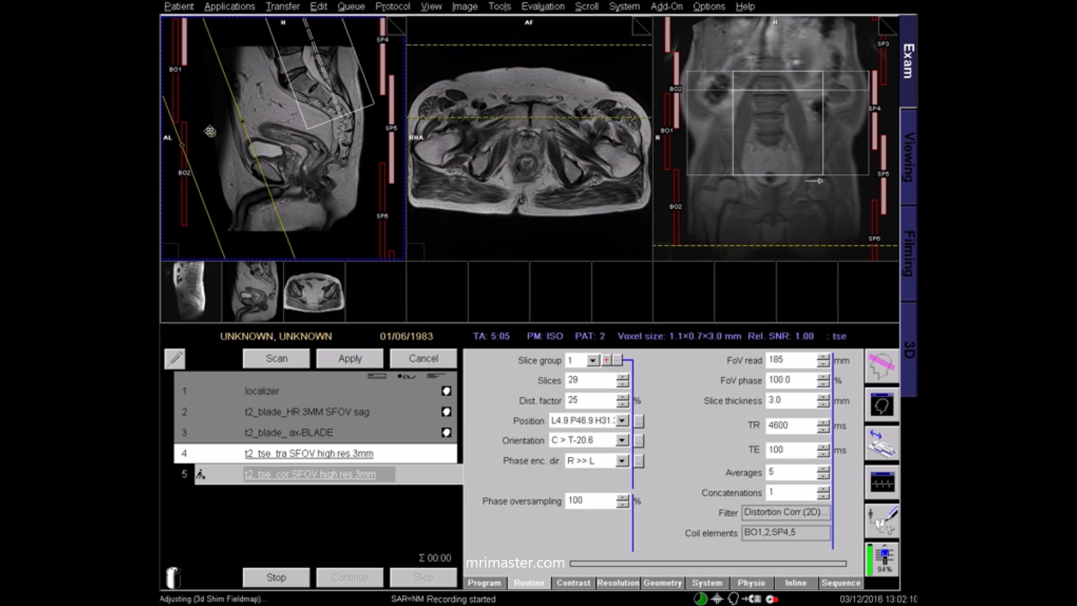
pyautogui.click(675, 83)
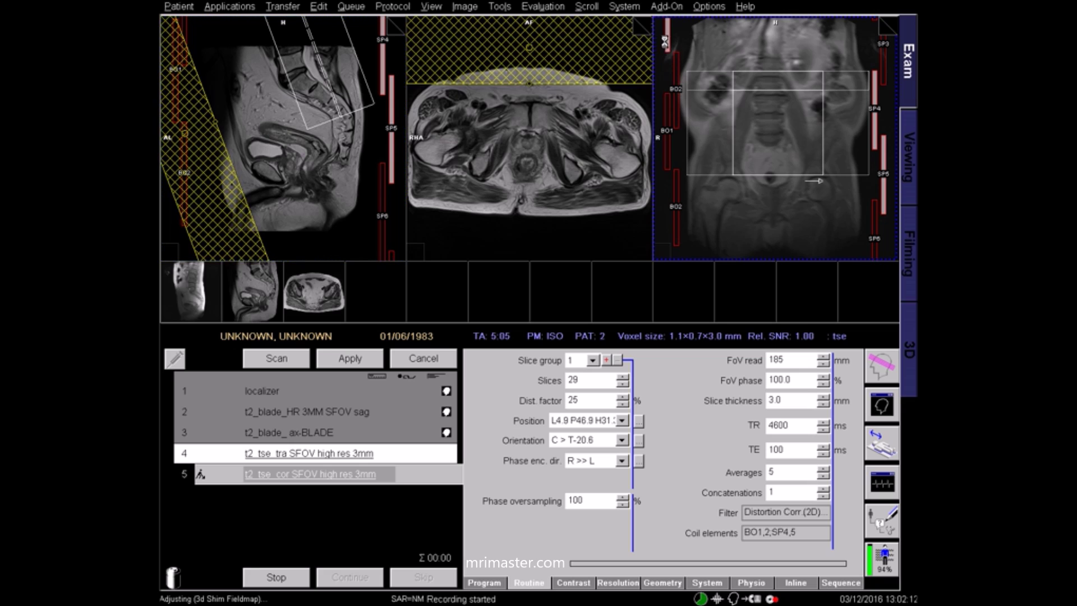
pyautogui.click(666, 128)
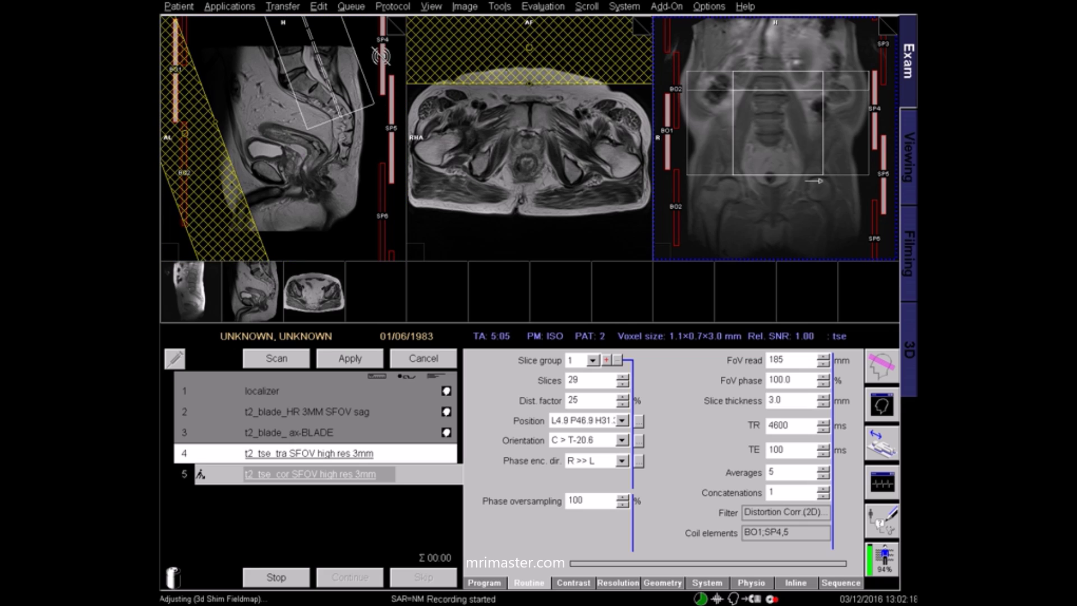
pyautogui.click(379, 84)
pyautogui.click(380, 215)
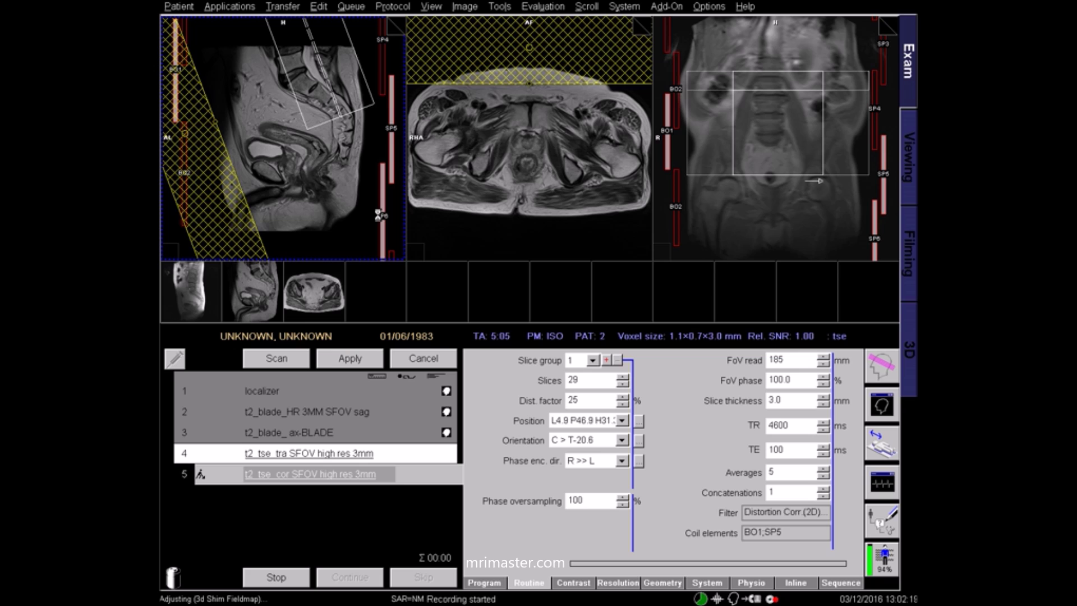
# - Move the coronal slice block down over the rectum in the sagittal view and tilt it to C > T10.8
pyautogui.click(308, 38)
pyautogui.moveTo(317, 59); pyautogui.dragTo(282, 182)
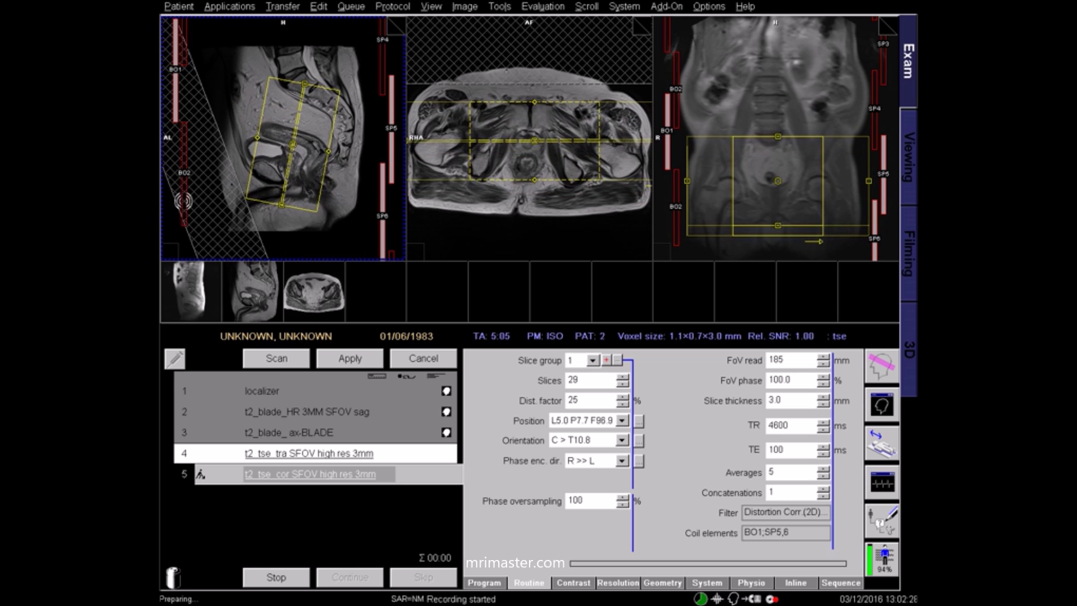
# - Angle the coronal sequence's saturation band along the anterior abdominal wall and activate the lower BO2 coil element
pyautogui.moveTo(255, 225); pyautogui.dragTo(204, 237)
pyautogui.moveTo(200, 171)
pyautogui.mouseDown()
pyautogui.moveTo(213, 130)
pyautogui.moveTo(209, 113)
pyautogui.moveTo(192, 111)
pyautogui.mouseUp()
pyautogui.click(295, 141)
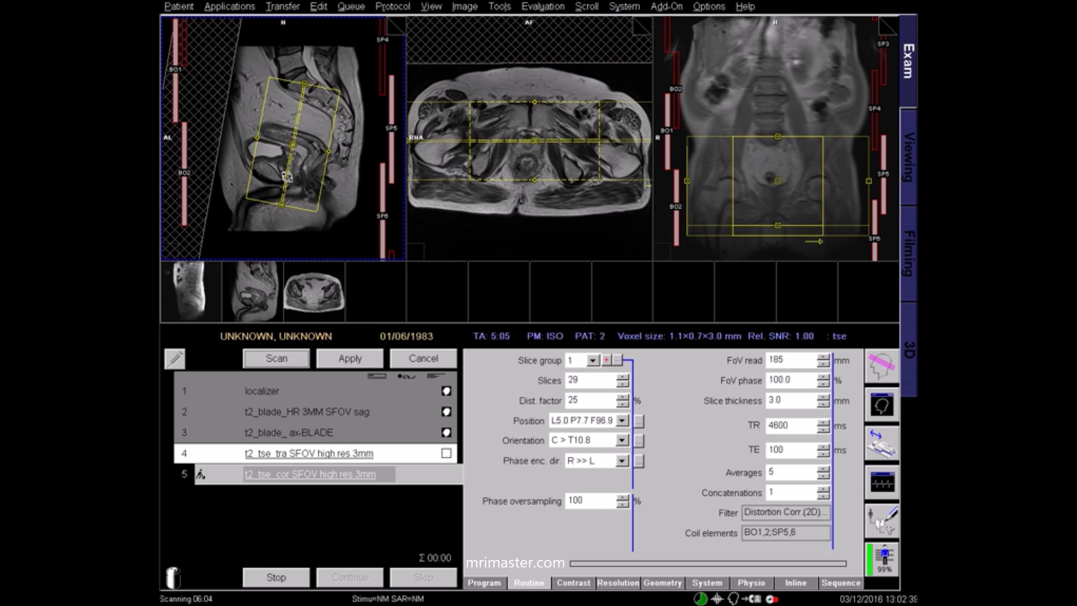
# - Tilt the coronal slice block to C > T17.0 and set 39 slices, accepting the adapted TR of 6160 ms
pyautogui.moveTo(289, 198); pyautogui.dragTo(284, 190)
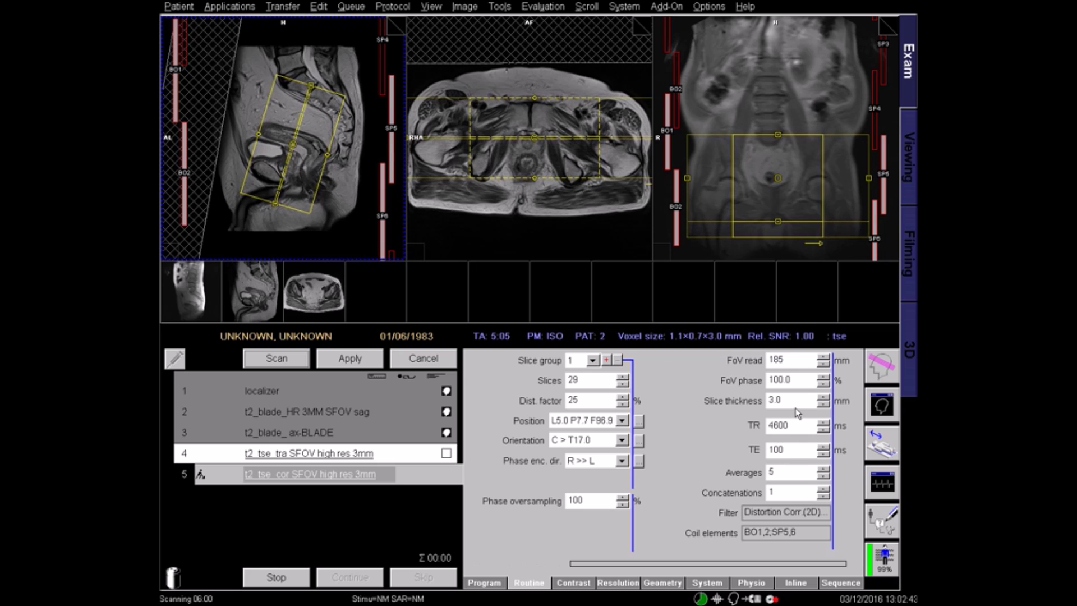
pyautogui.moveTo(591, 383); pyautogui.dragTo(527, 377)
pyautogui.write('39')
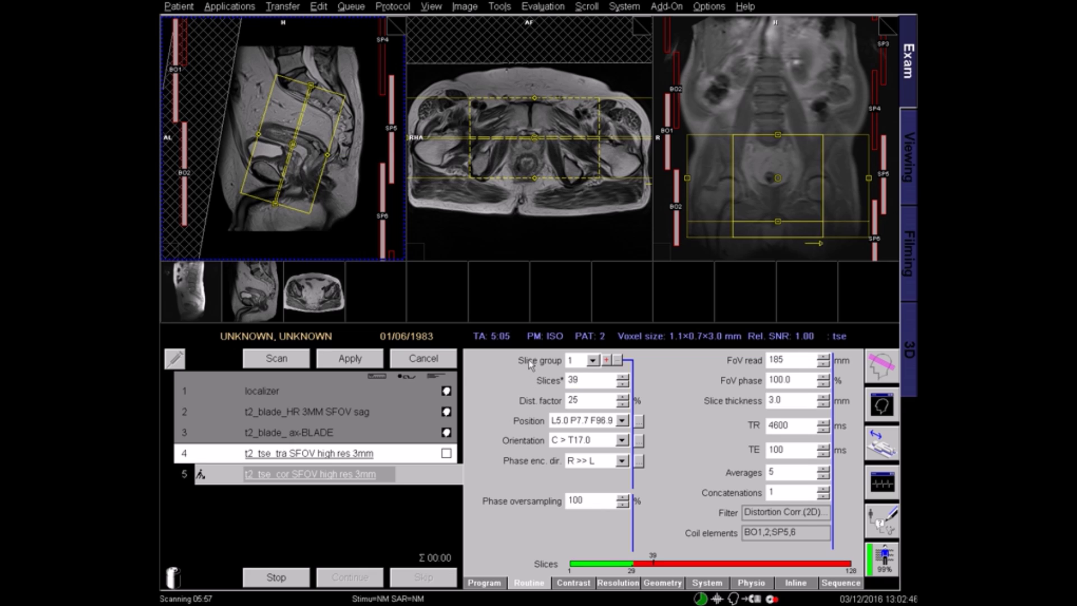
pyautogui.press('Return')
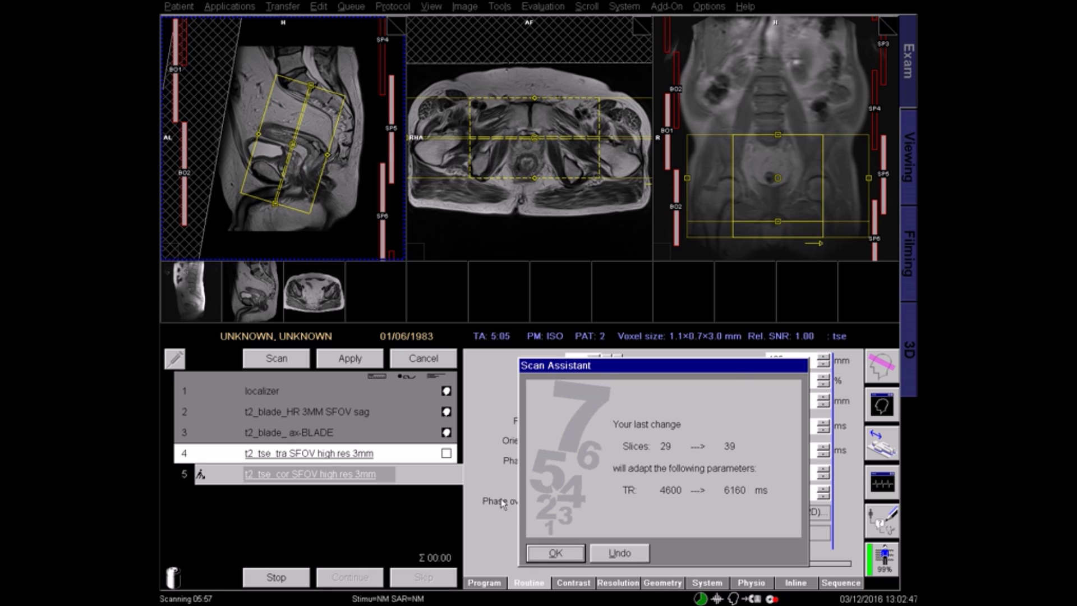
pyautogui.click(555, 550)
# - Shift the coronal slice block slightly anteriorly and check its coverage through the sagittal slices
pyautogui.moveTo(296, 144); pyautogui.dragTo(291, 161)
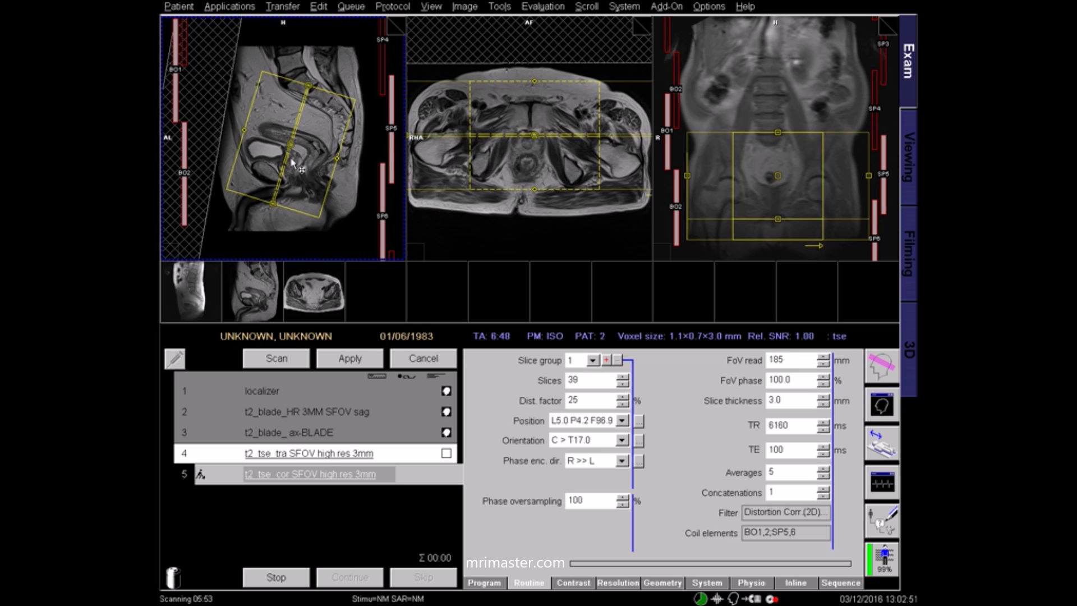
pyautogui.scroll(-8, 291, 159)
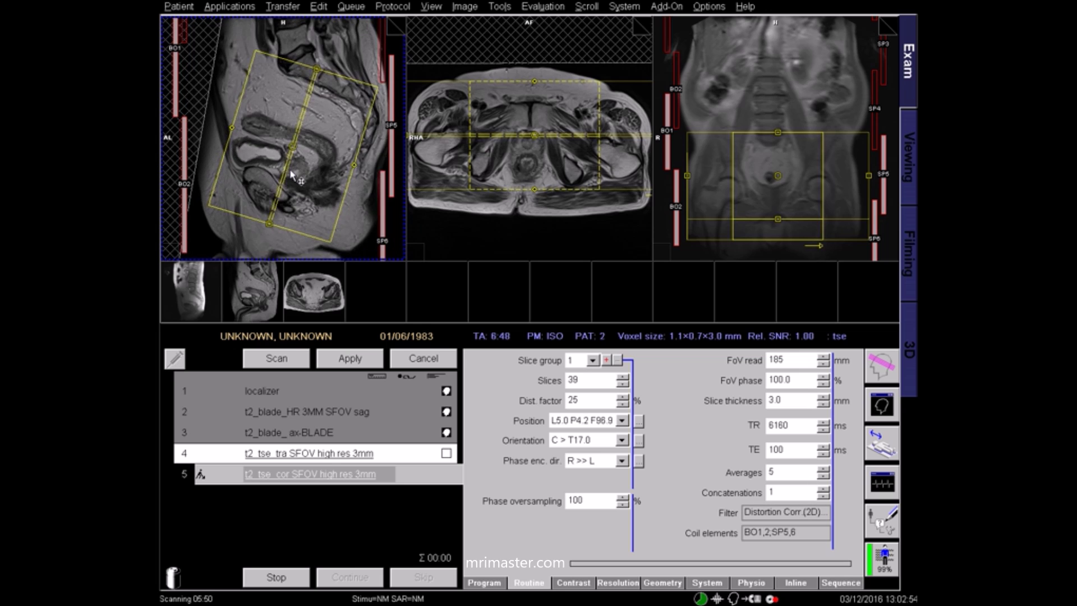
pyautogui.scroll(-10, 290, 172)
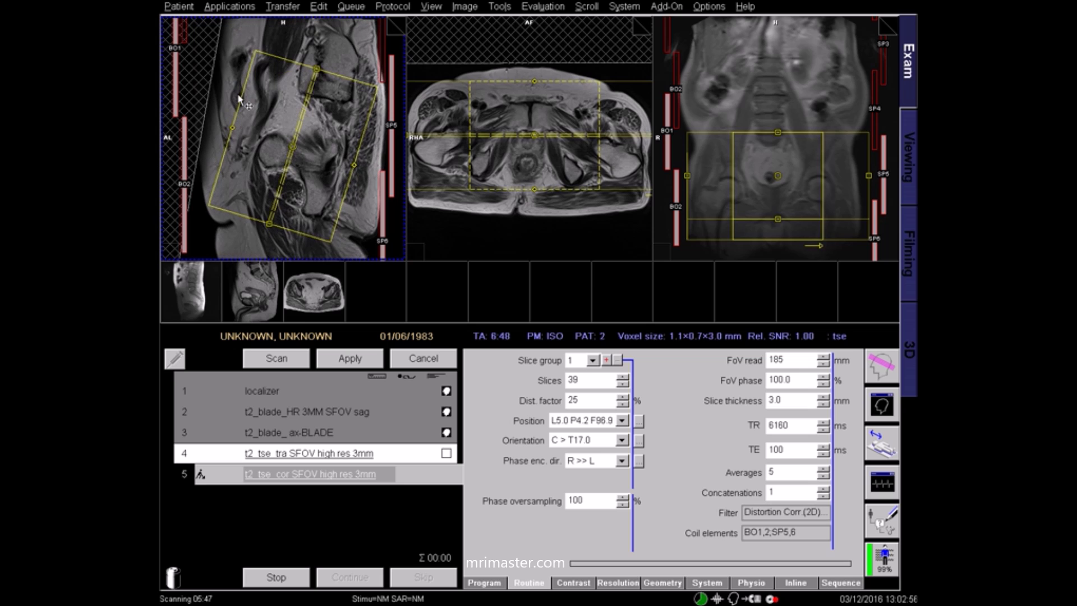
pyautogui.scroll(2, 238, 96)
pyautogui.scroll(6, 239, 96)
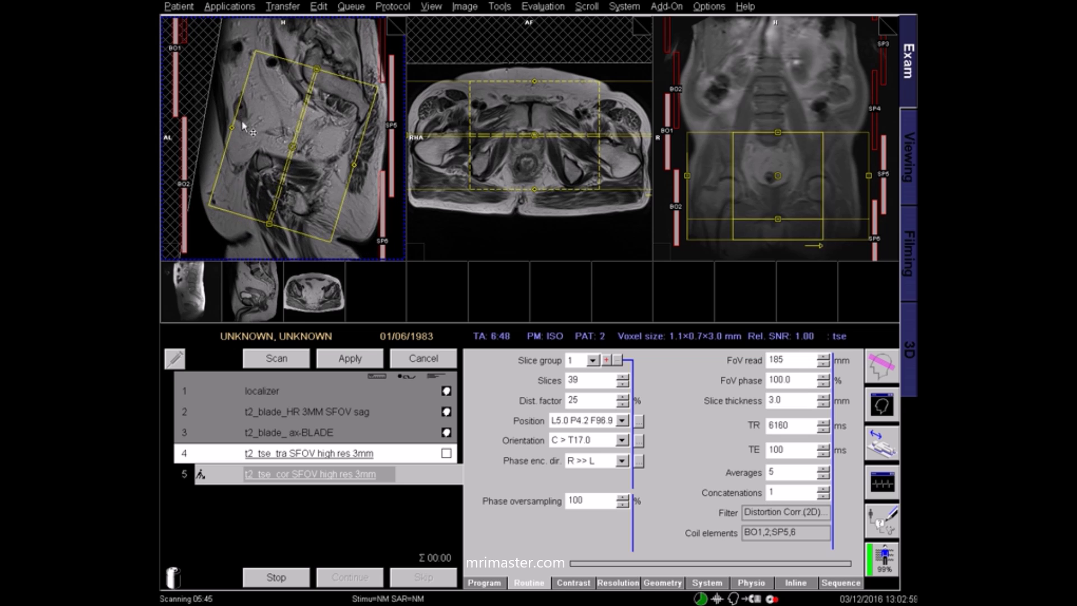
pyautogui.scroll(3, 292, 146)
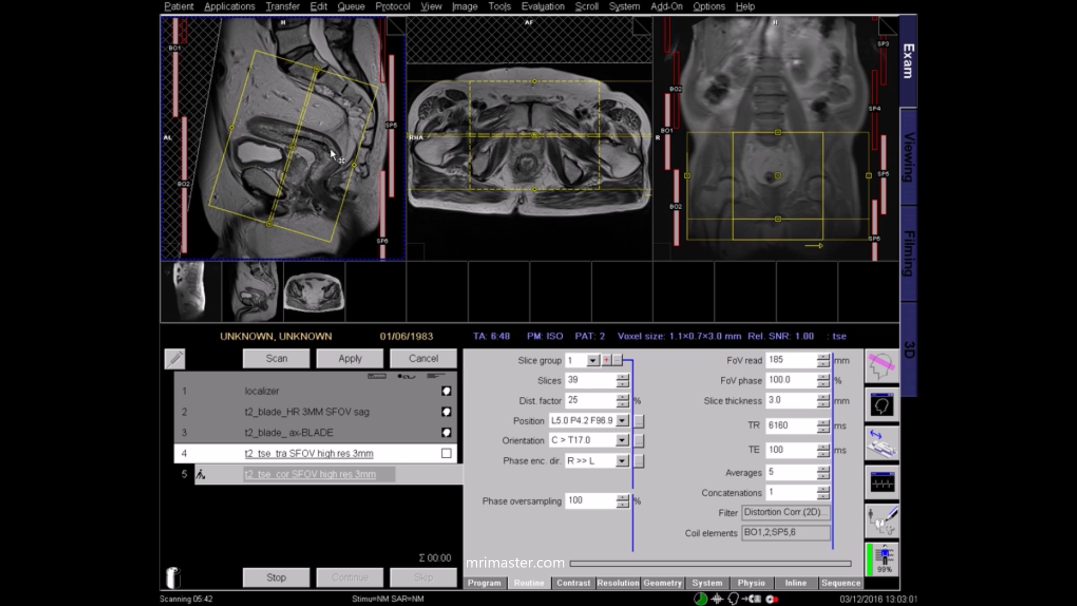
# - Set the coronal sequence to 44 slices, accepting the TR of 6950 ms, and shift the block anteriorly to L5.0 A6.7 F91.4
pyautogui.click(624, 377)
pyautogui.click(624, 377)
pyautogui.click(624, 377)
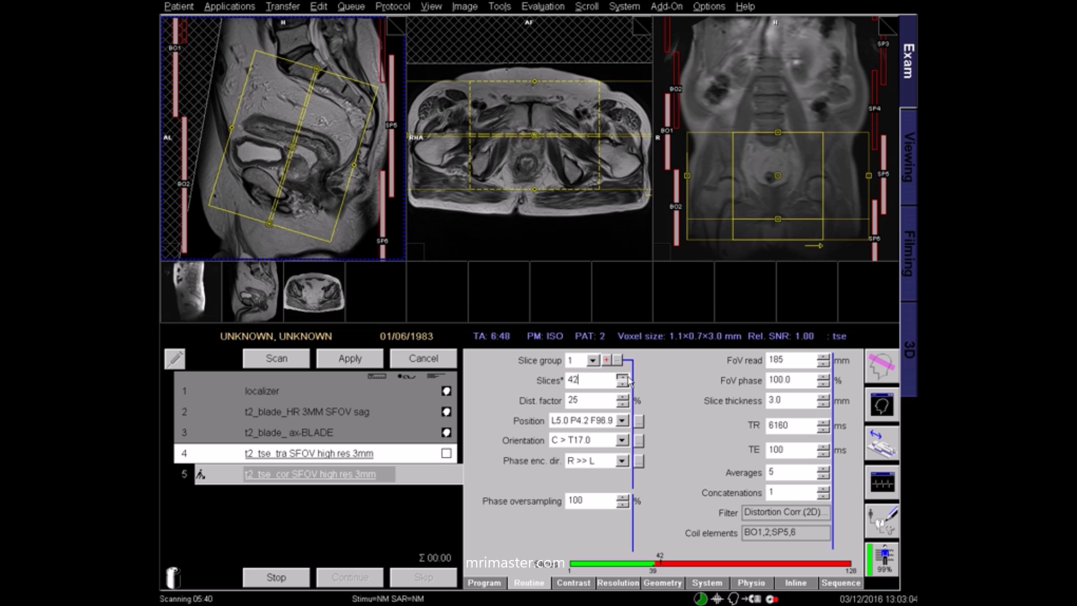
pyautogui.click(624, 377)
pyautogui.click(624, 377)
pyautogui.click(557, 553)
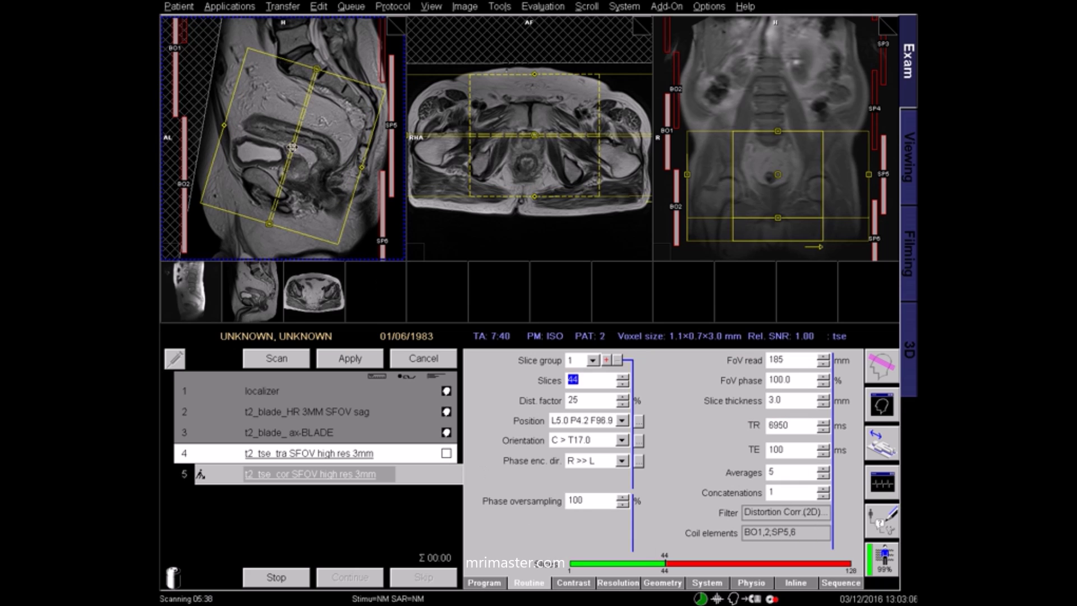
pyautogui.moveTo(297, 149); pyautogui.dragTo(287, 145)
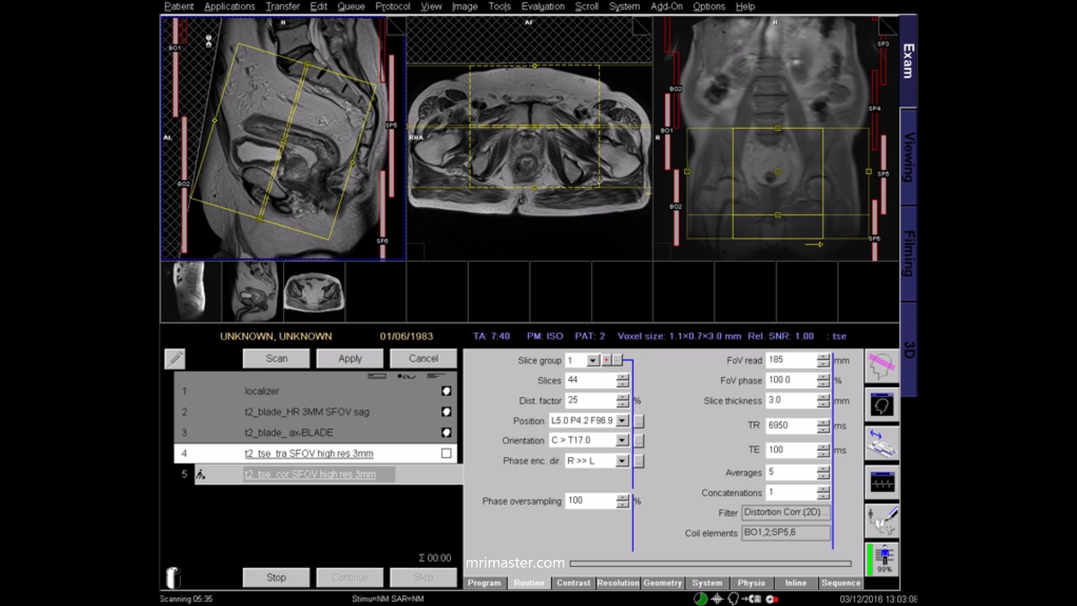
# - Realign the saturation band in front of the coronal slice block and check both across the sagittal slices
pyautogui.moveTo(215, 42); pyautogui.dragTo(227, 42)
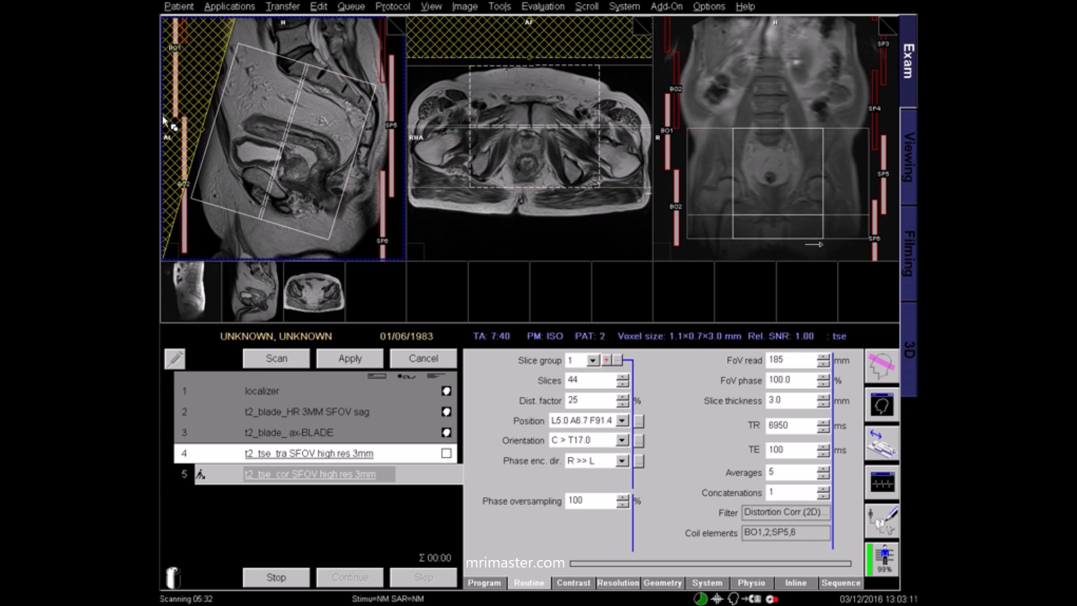
pyautogui.scroll(-6, 271, 176)
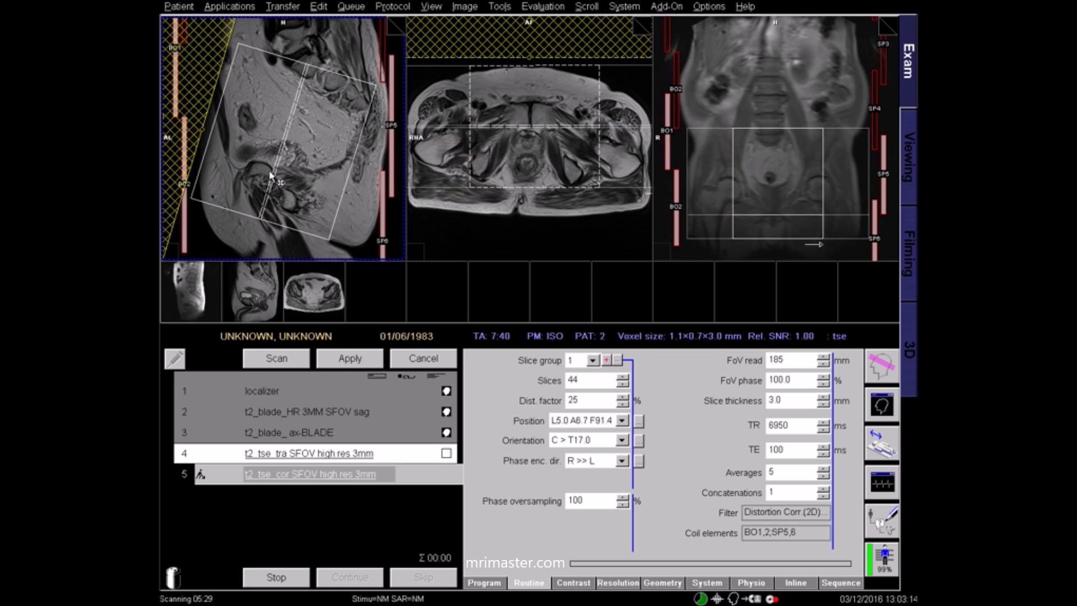
pyautogui.scroll(6, 271, 171)
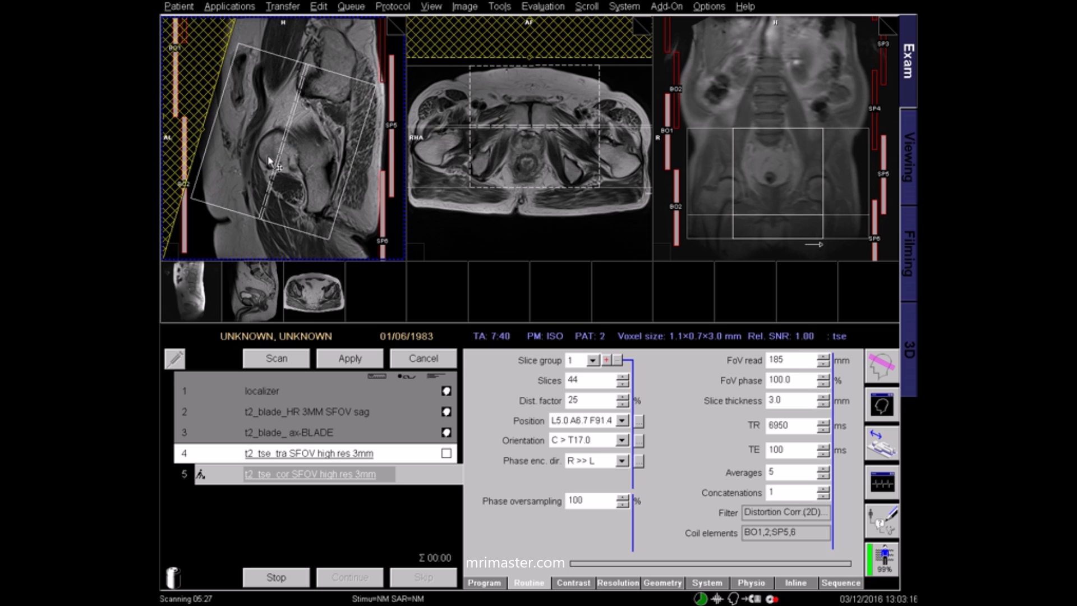
pyautogui.scroll(4, 274, 164)
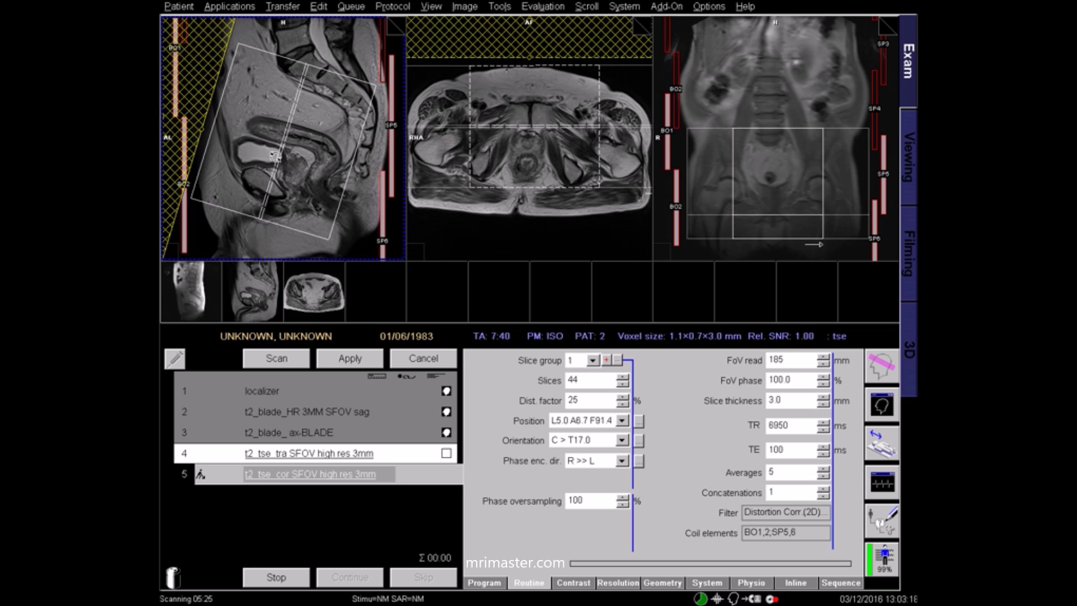
pyautogui.scroll(1, 275, 157)
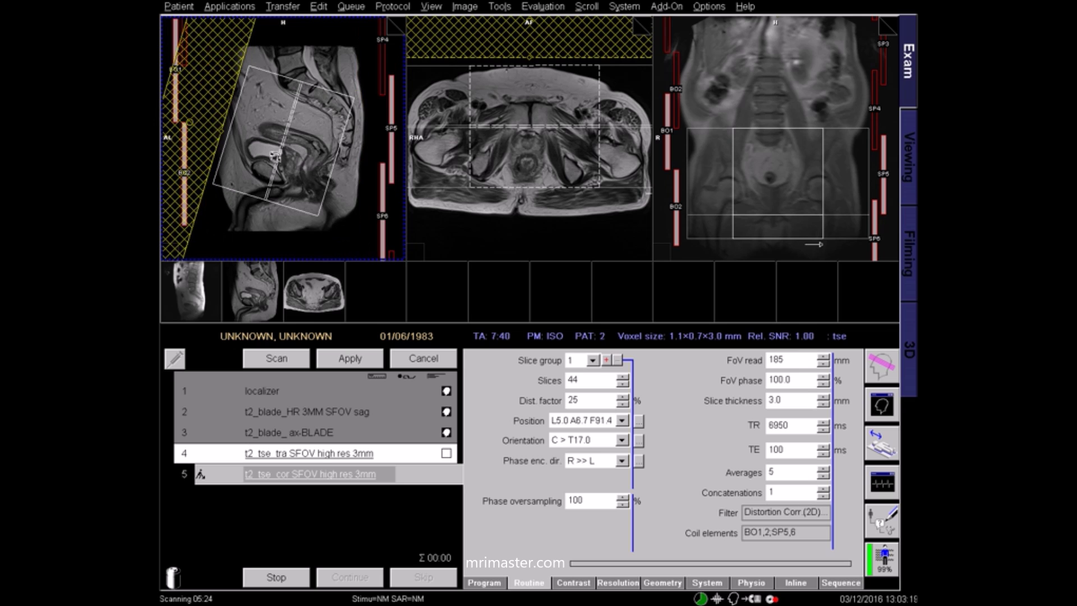
# - Centre the coronal slice block on the midline at R5.1 A6.7 F91.4 using the axial and coronal views
pyautogui.click(543, 124)
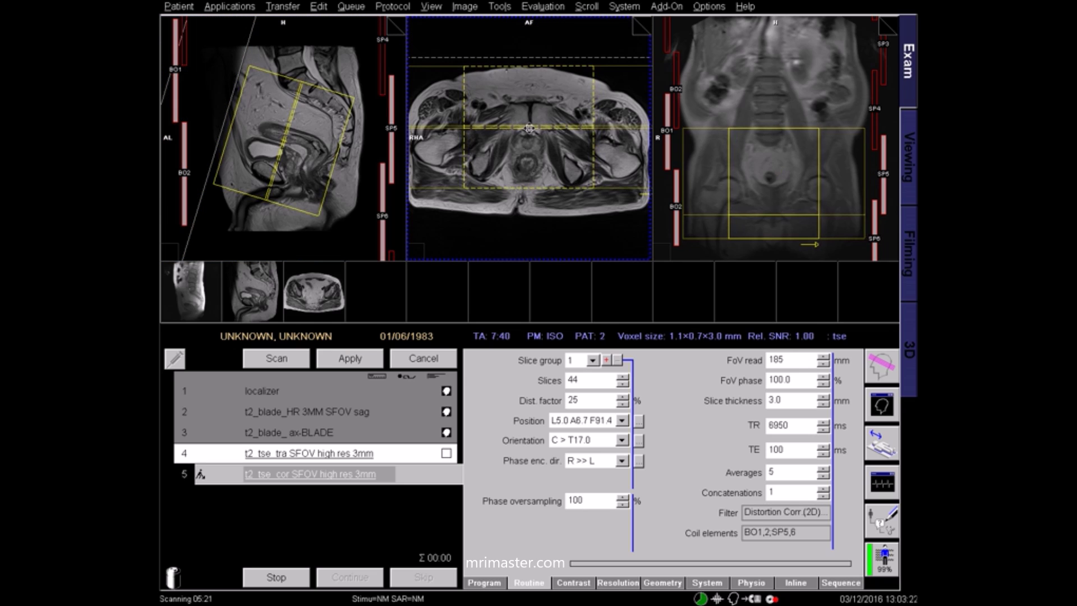
pyautogui.click(773, 171)
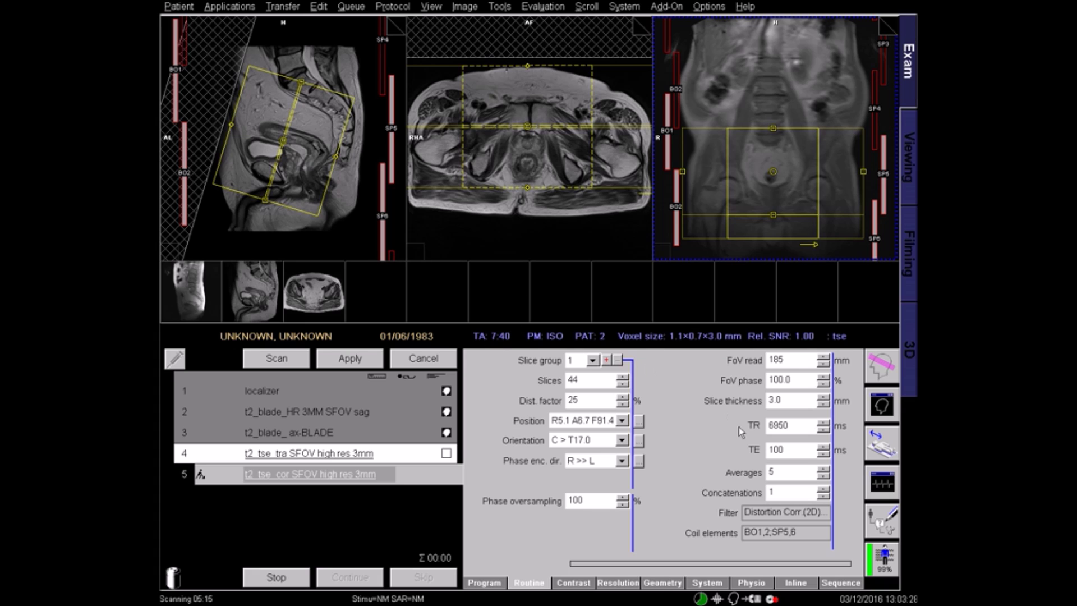
# - Set the coronal sequence to 4 averages and 60% phase resolution, and apply it for scanning
pyautogui.click(824, 477)
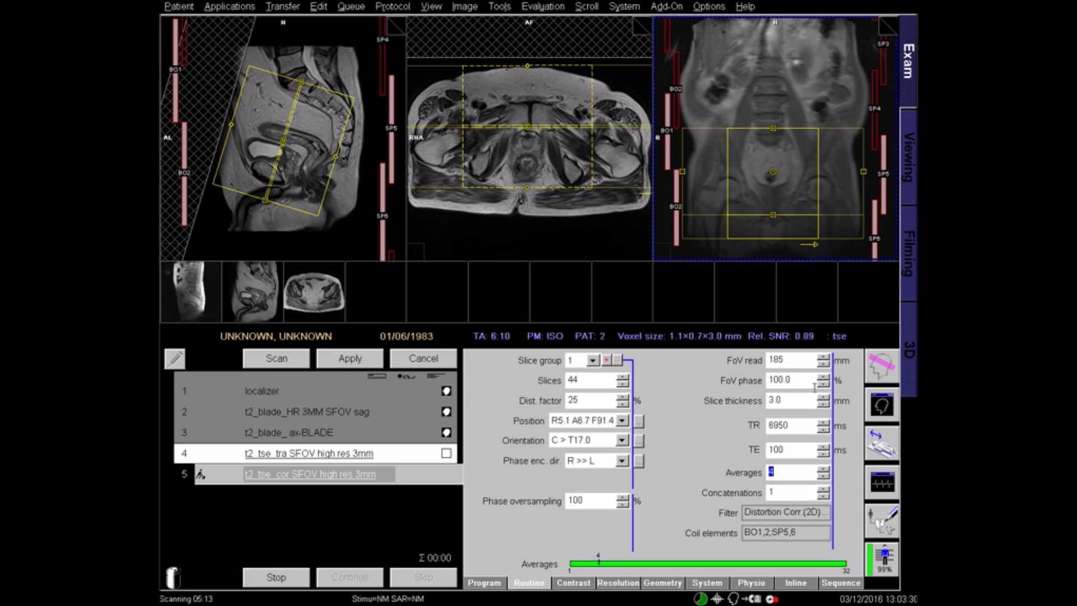
pyautogui.click(629, 585)
pyautogui.click(589, 457)
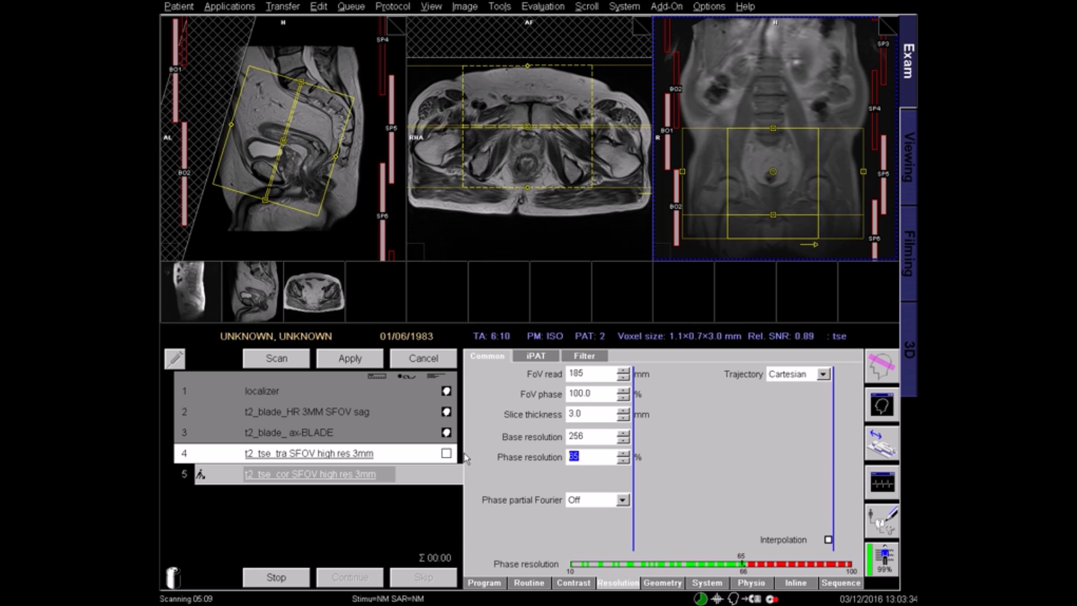
pyautogui.write('60')
pyautogui.press('Return')
pyautogui.click(341, 361)
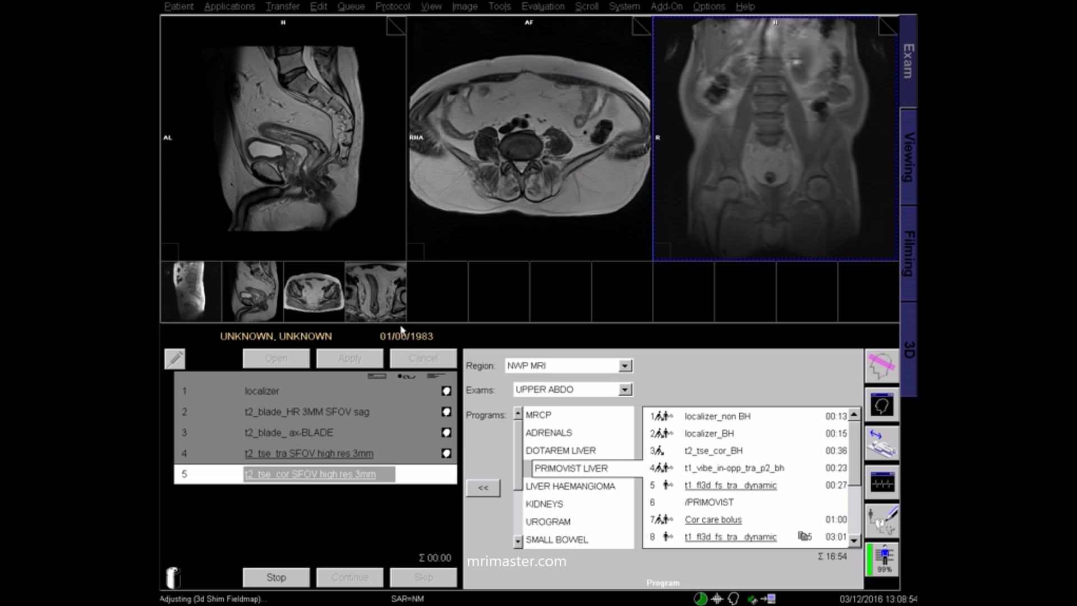
# - Load the acquired high-resolution transverse T2 series into the sagittal image's viewport and examine the rectum and surrounding pelvis through its slices
pyautogui.moveTo(372, 311); pyautogui.dragTo(350, 153)
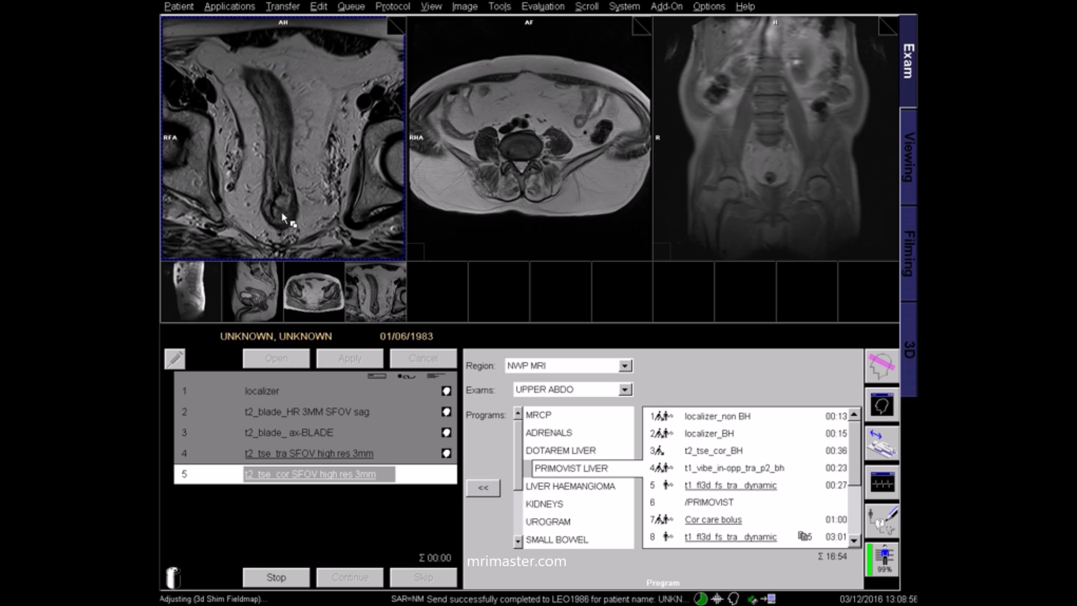
pyautogui.scroll(-6, 309, 193)
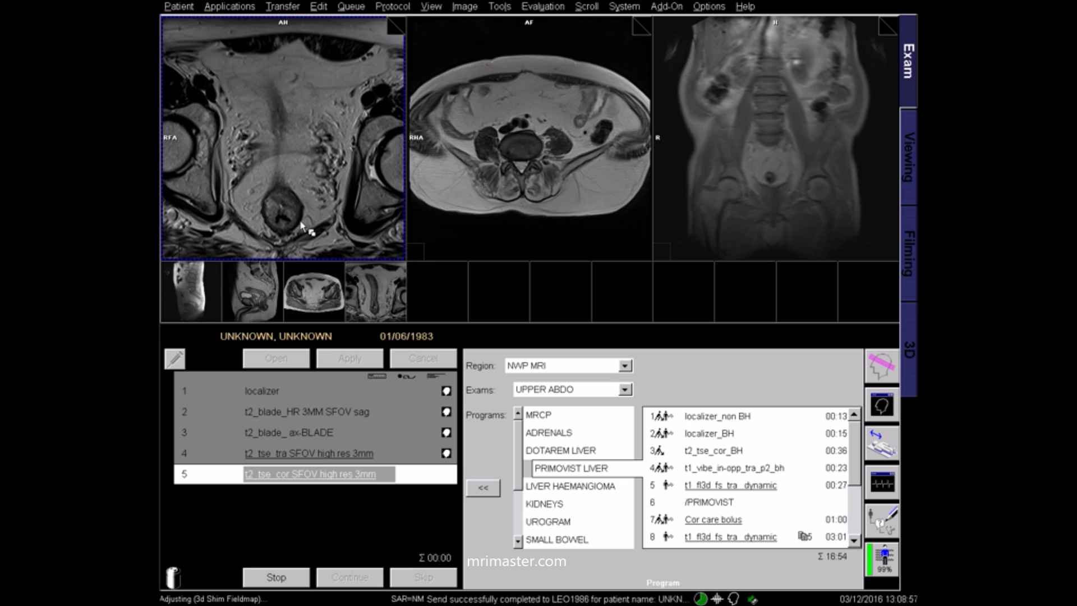
pyautogui.scroll(2, 293, 224)
pyautogui.moveTo(294, 226)
pyautogui.mouseDown()
pyautogui.moveTo(278, 220)
pyautogui.moveTo(285, 202)
pyautogui.moveTo(275, 216)
pyautogui.mouseUp()
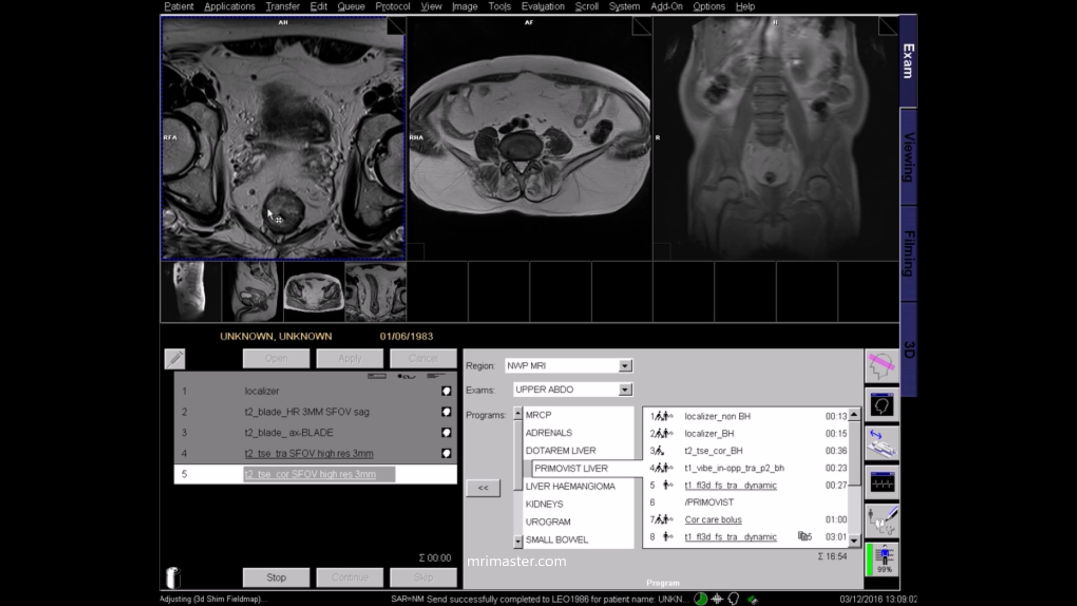
pyautogui.moveTo(284, 198); pyautogui.dragTo(284, 202)
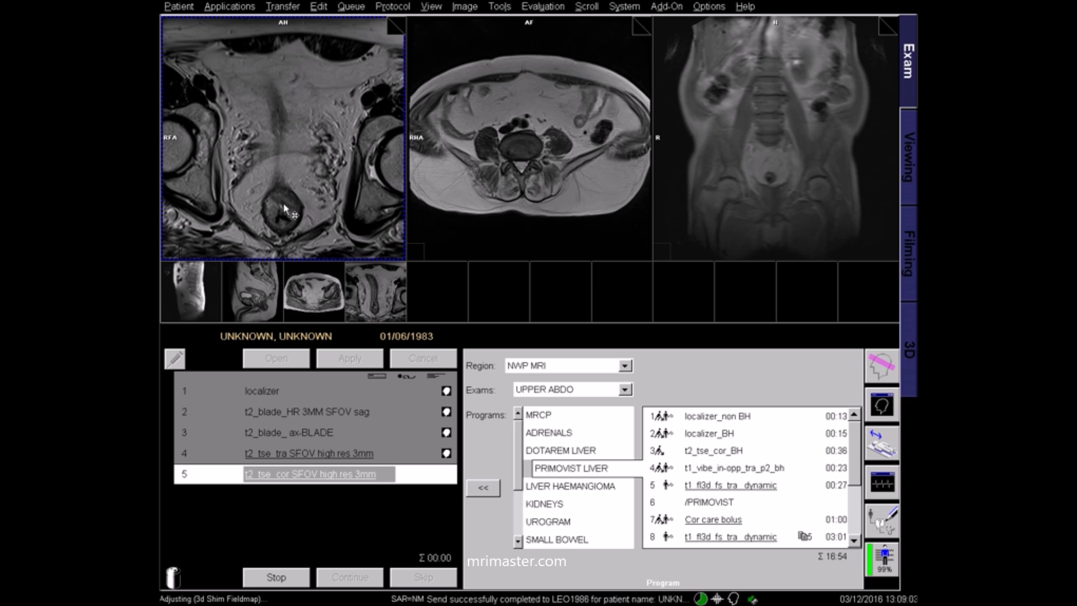
pyautogui.scroll(3, 284, 204)
pyautogui.scroll(-3, 284, 207)
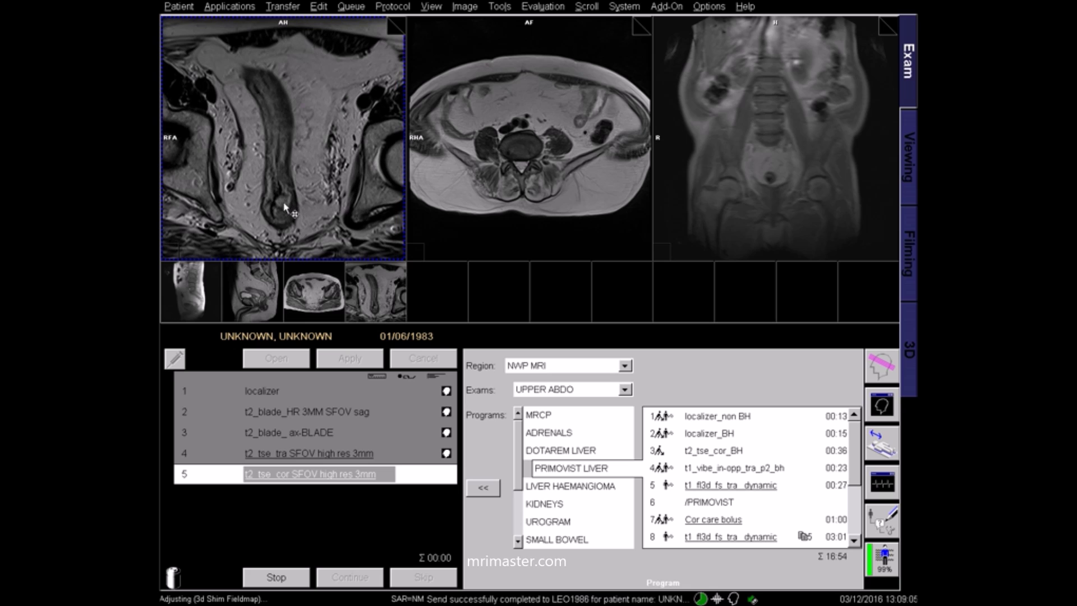
pyautogui.scroll(-1, 285, 206)
pyautogui.scroll(-1, 284, 209)
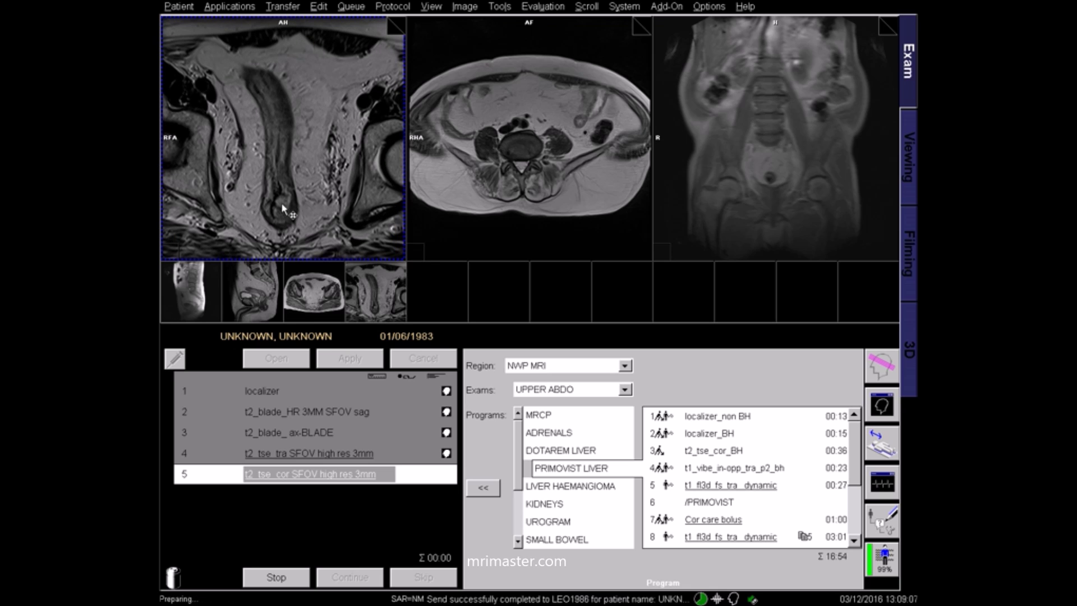
pyautogui.scroll(-4, 283, 209)
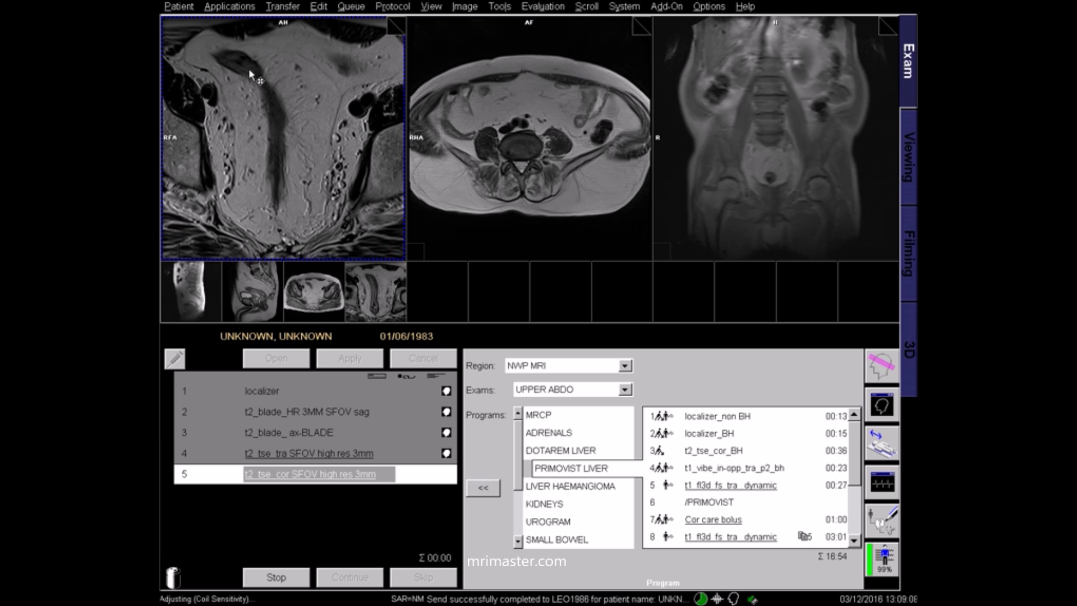
pyautogui.scroll(5, 249, 70)
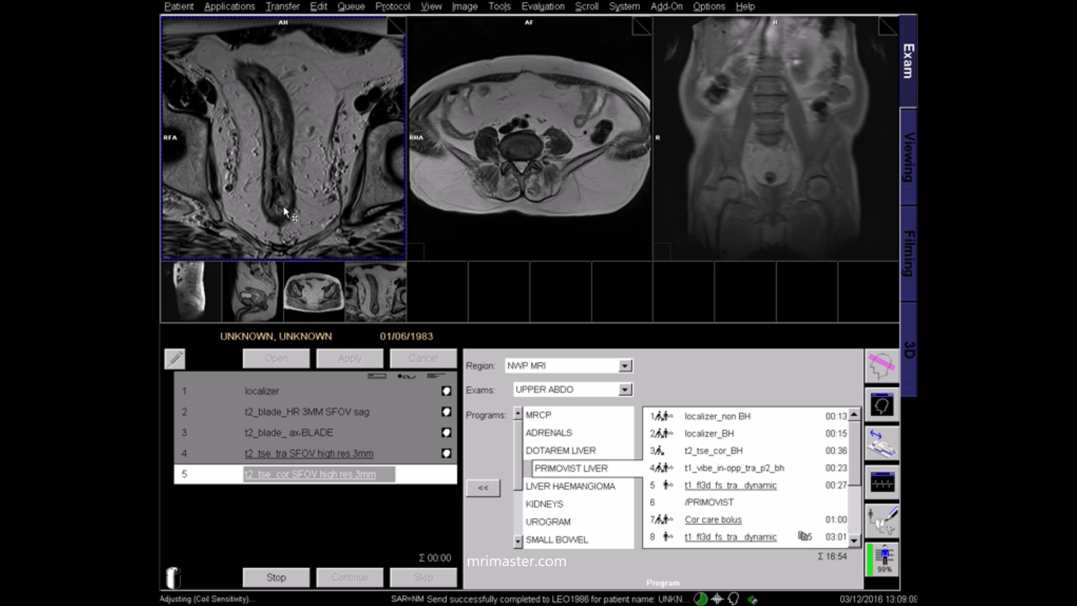
pyautogui.scroll(-6, 285, 212)
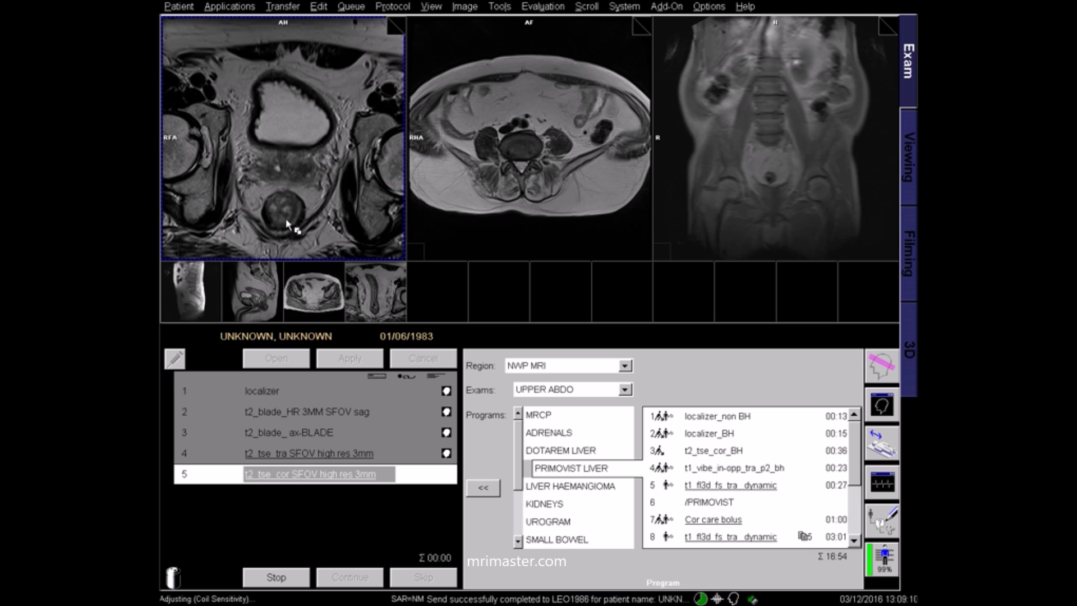
pyautogui.scroll(-4, 285, 218)
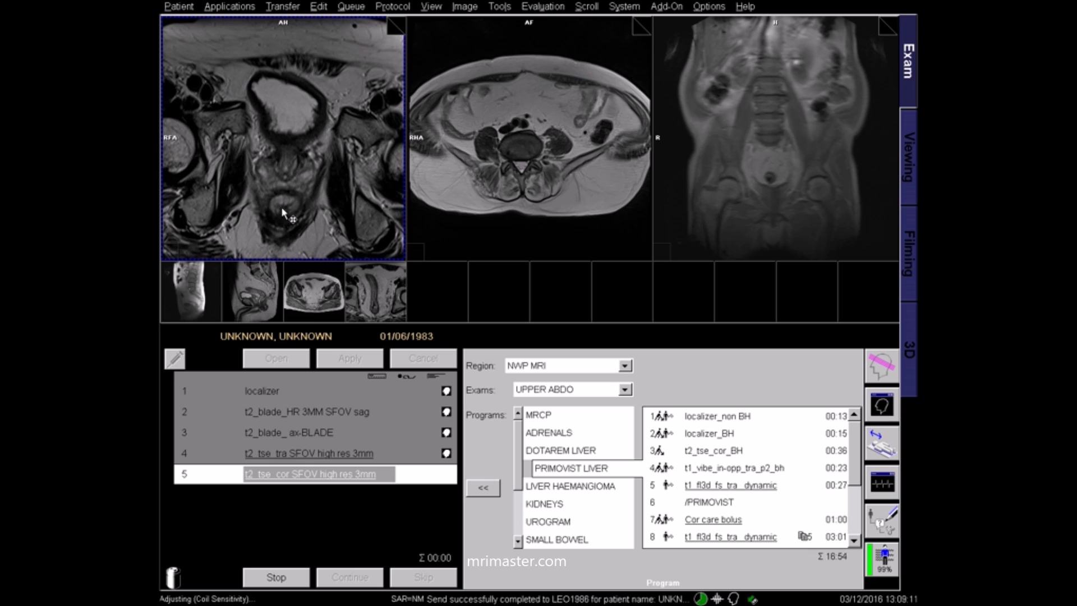
pyautogui.scroll(-4, 284, 212)
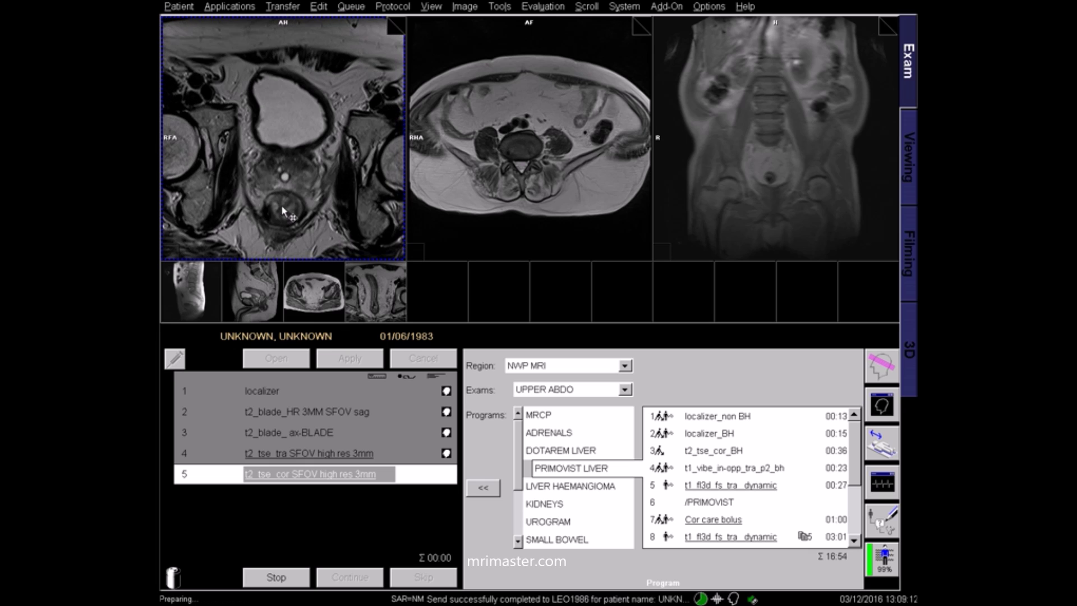
pyautogui.scroll(-5, 281, 204)
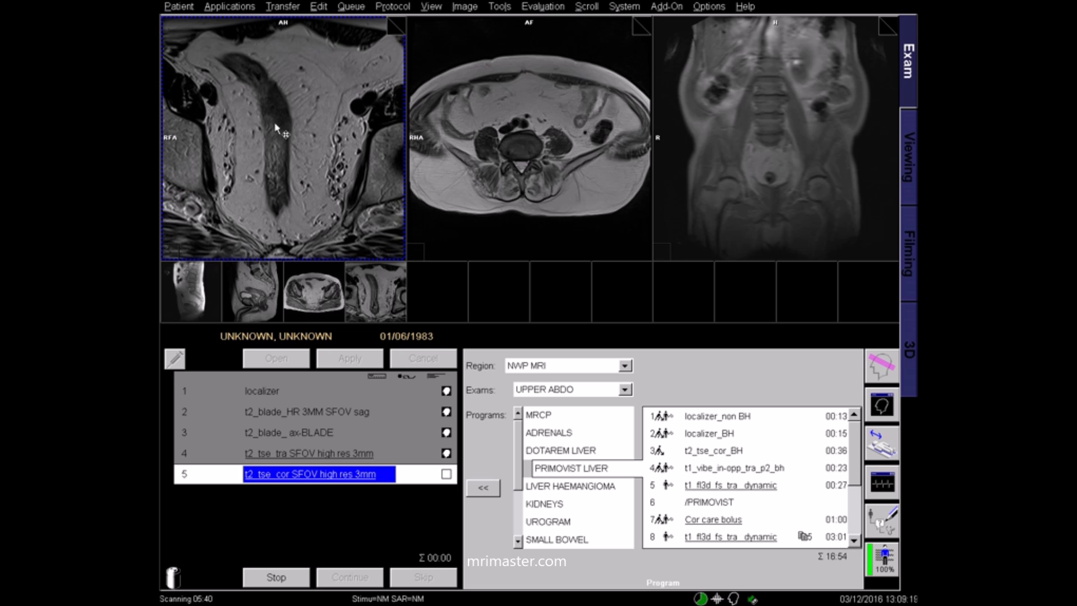
pyautogui.scroll(-3, 274, 128)
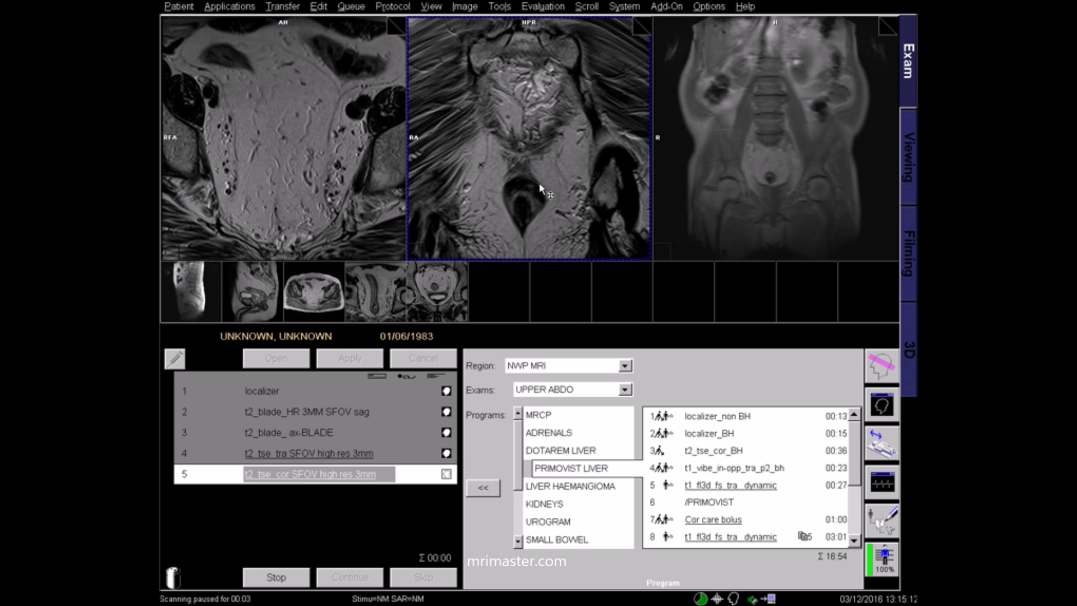
# - Examine the rectum and surrounding fat through the slices of the acquired high-resolution coronal T2 series
pyautogui.scroll(-6, 539, 183)
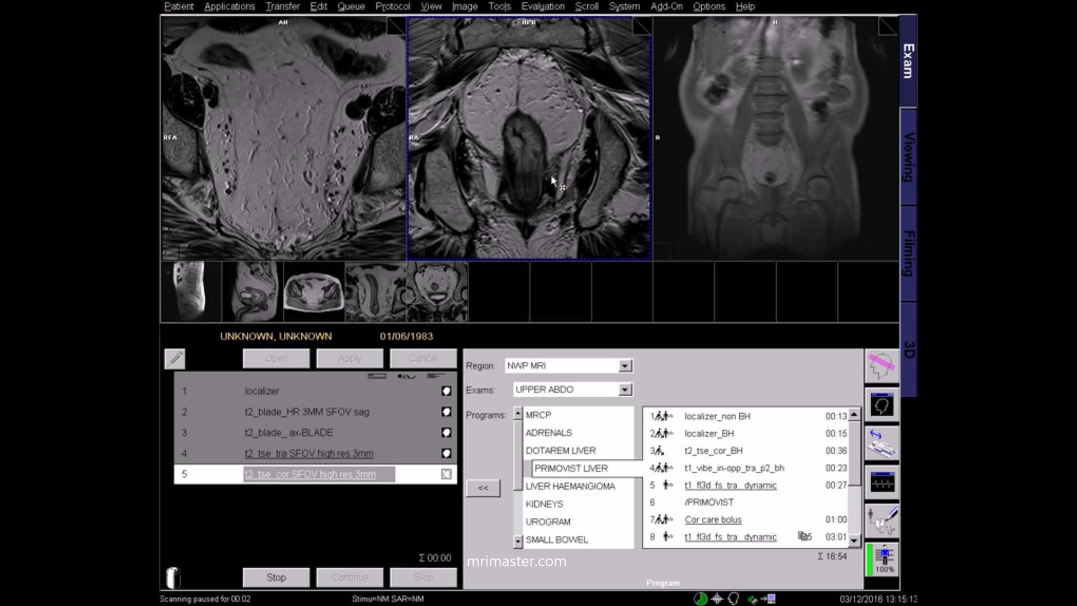
pyautogui.scroll(-6, 531, 153)
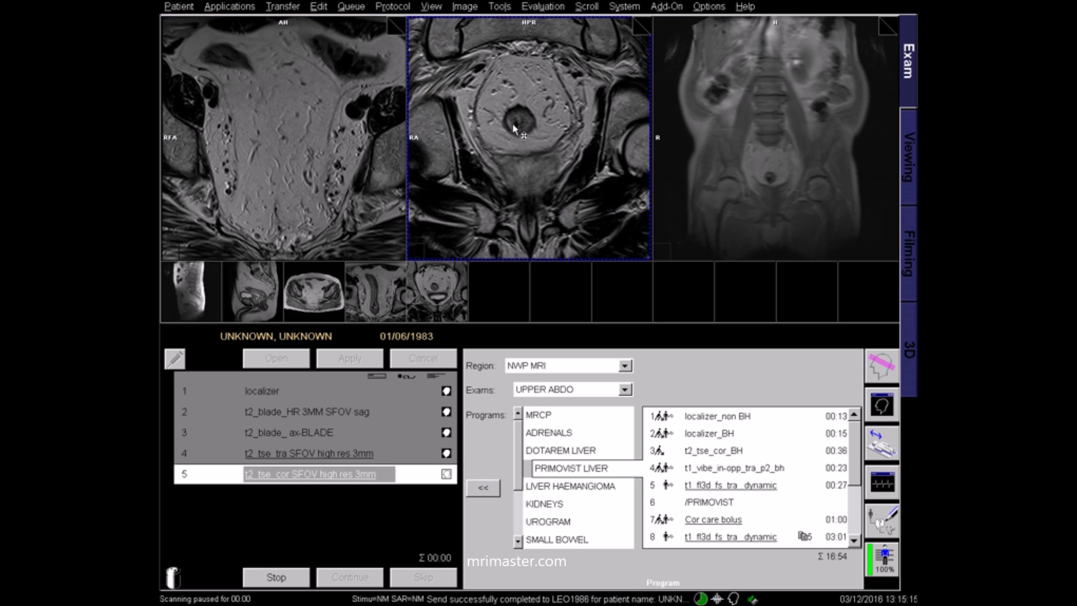
pyautogui.scroll(-8, 522, 127)
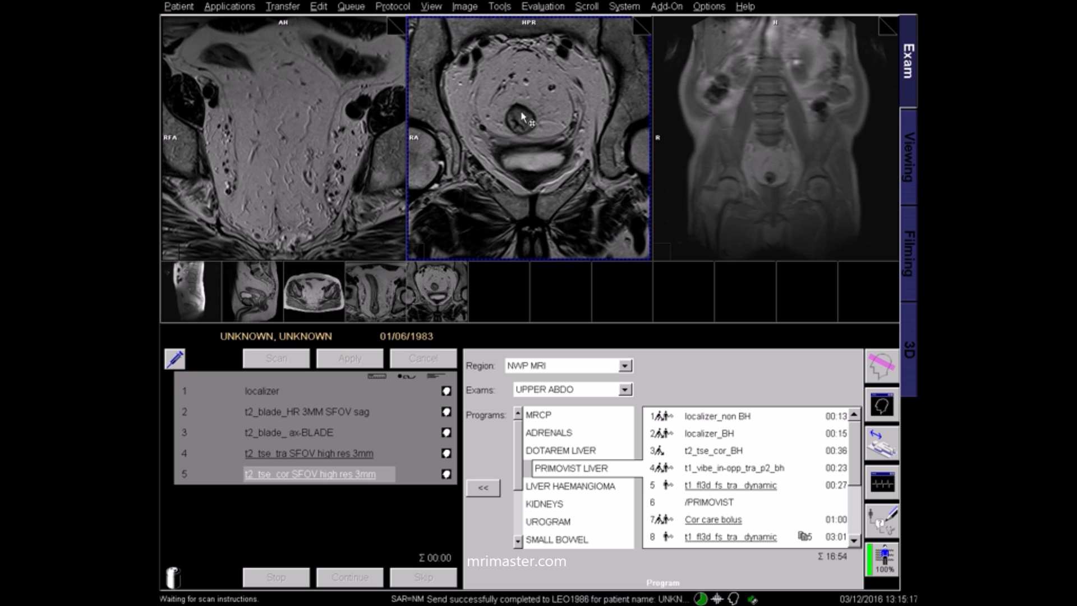
pyautogui.scroll(-8, 526, 129)
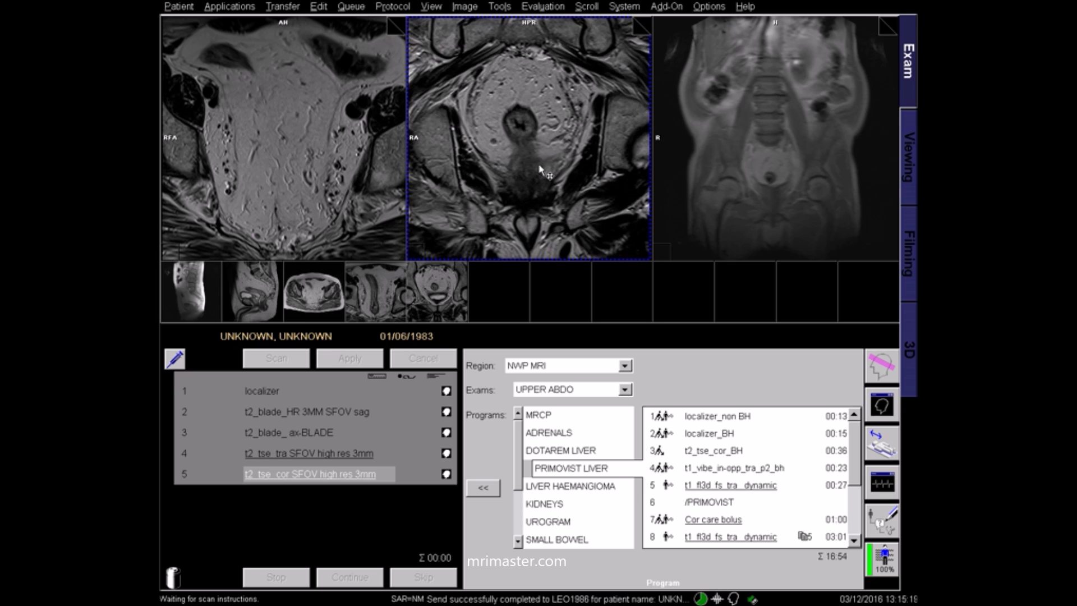